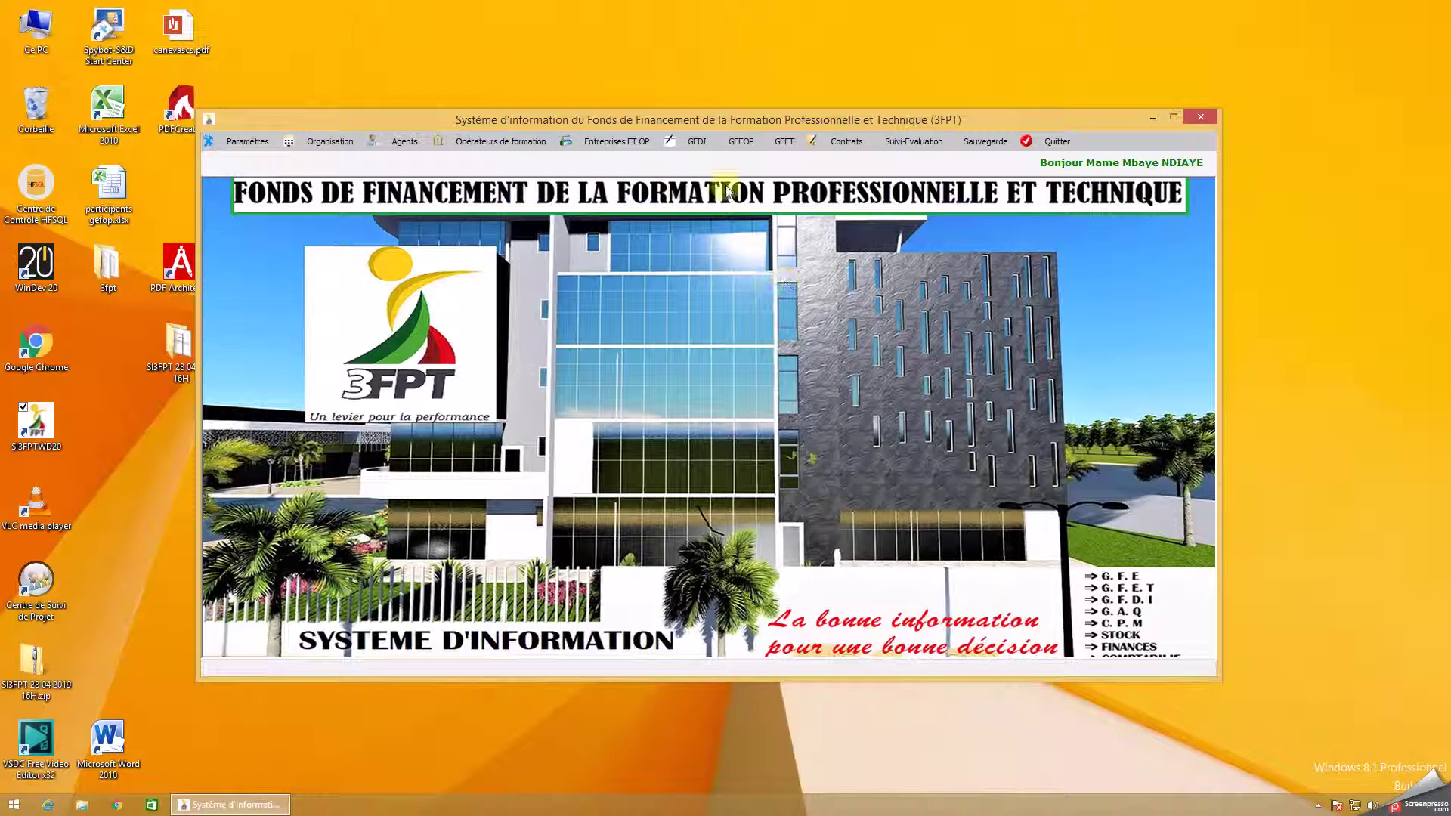
Open the GFDI engagement letters and print the letter for BORDEAUX MANAGEMENT SCHOOL.
{"action": "left_click", "coordinate": [698, 143]}
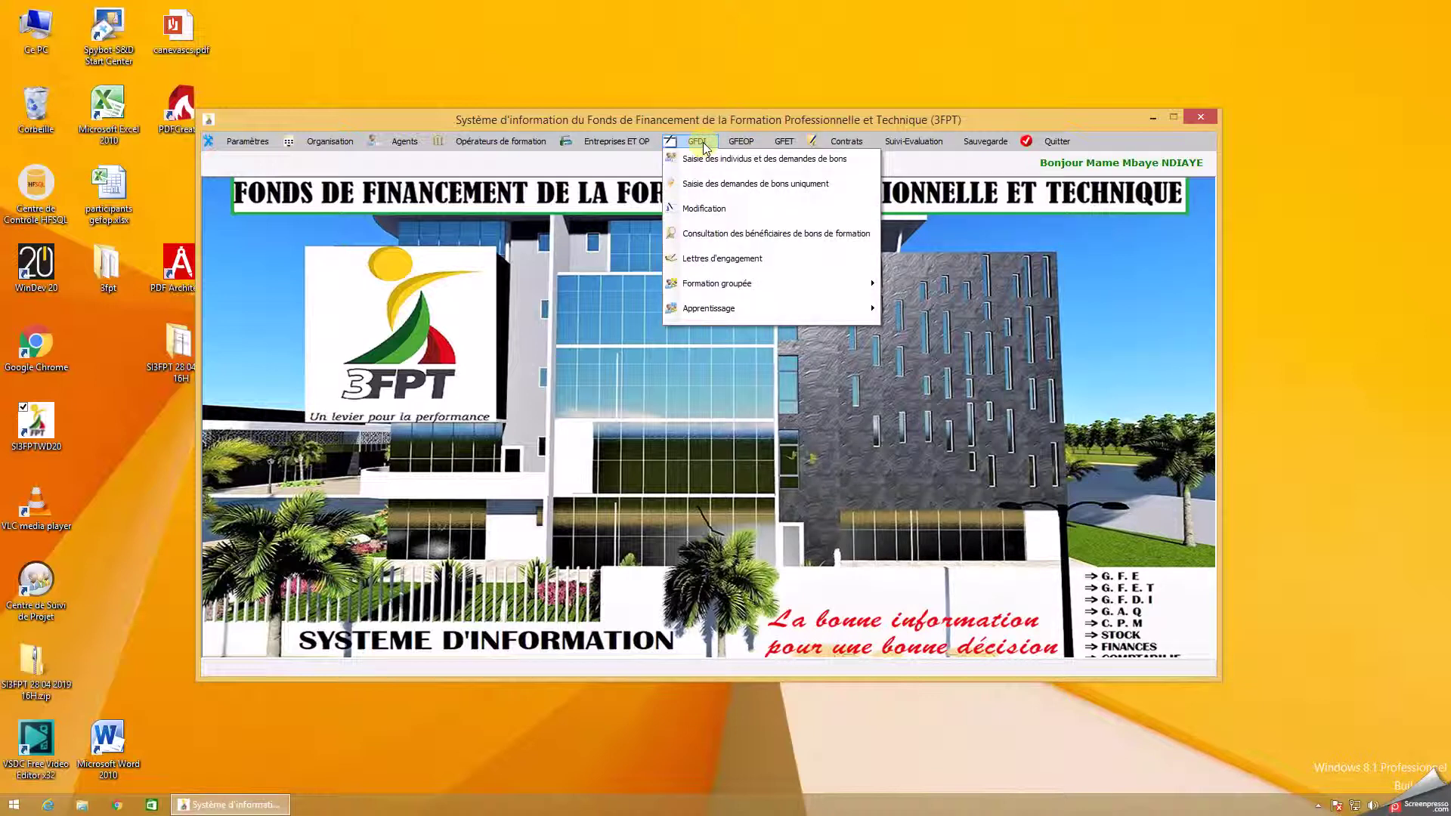
{"action": "left_click", "coordinate": [739, 258]}
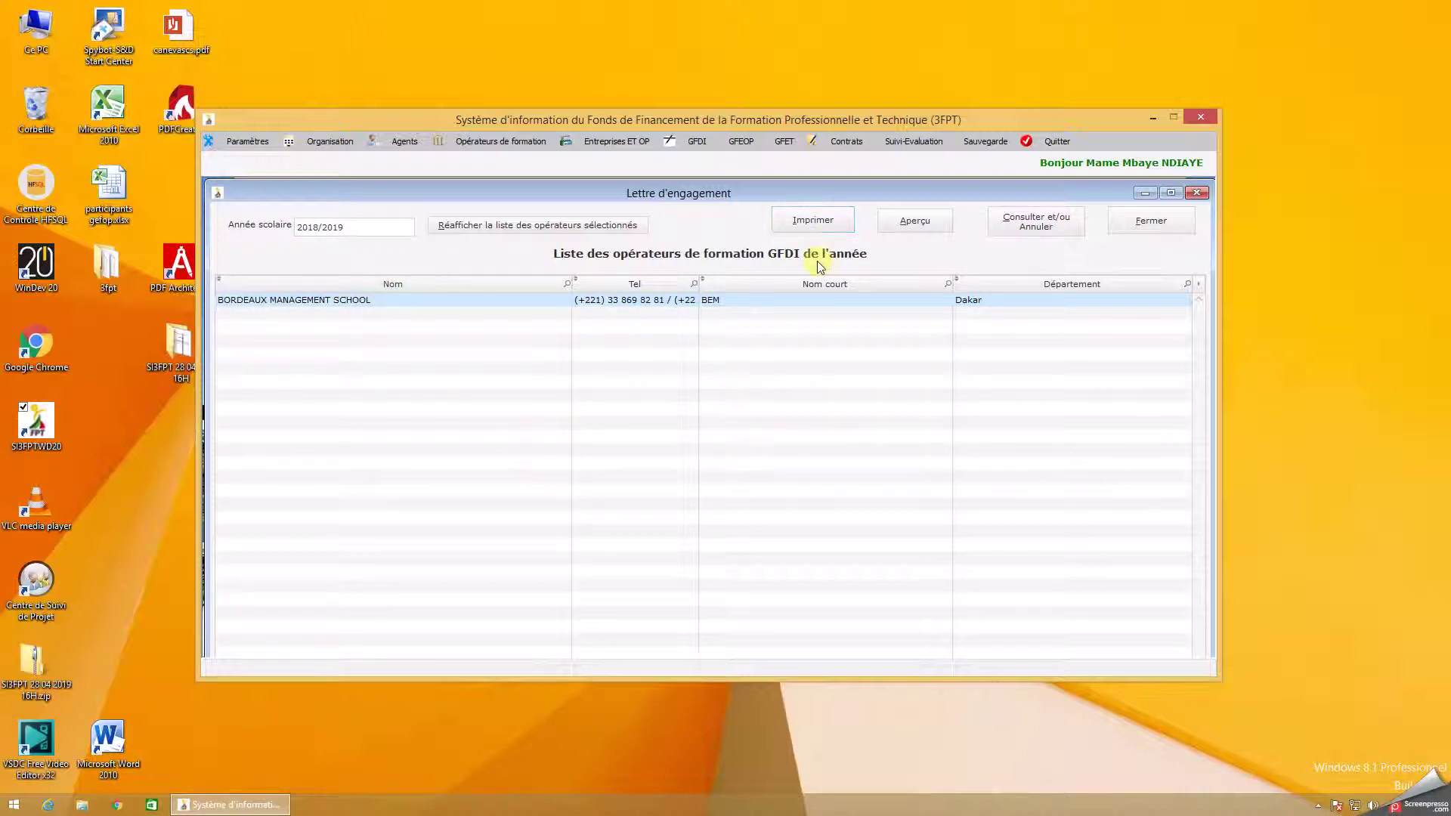
{"action": "left_click", "coordinate": [822, 222]}
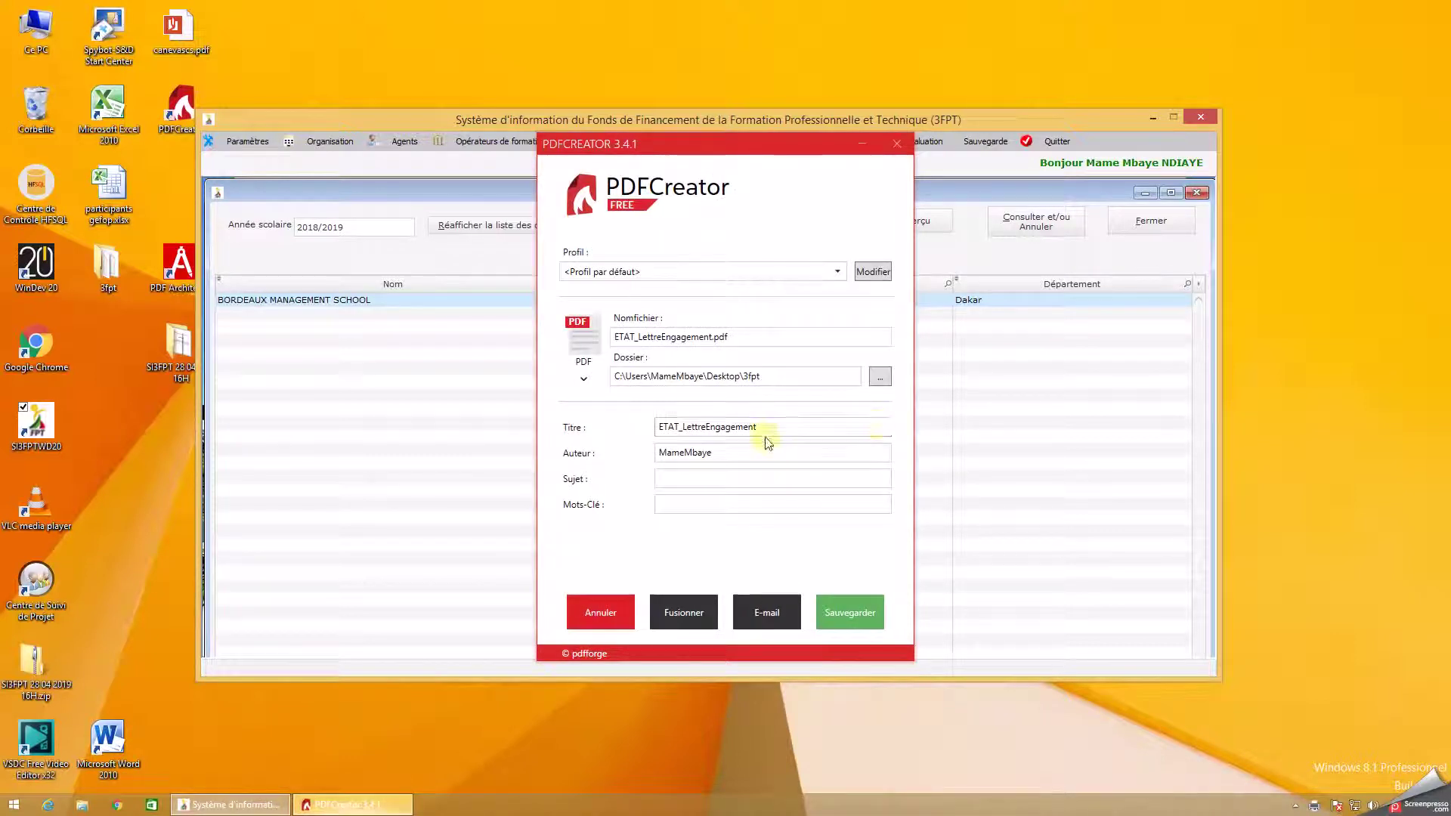
Save the printed letter as "Lettre Engagement BEM.pdf" in the 3fpt desktop folder.
{"action": "left_click", "coordinate": [880, 377]}
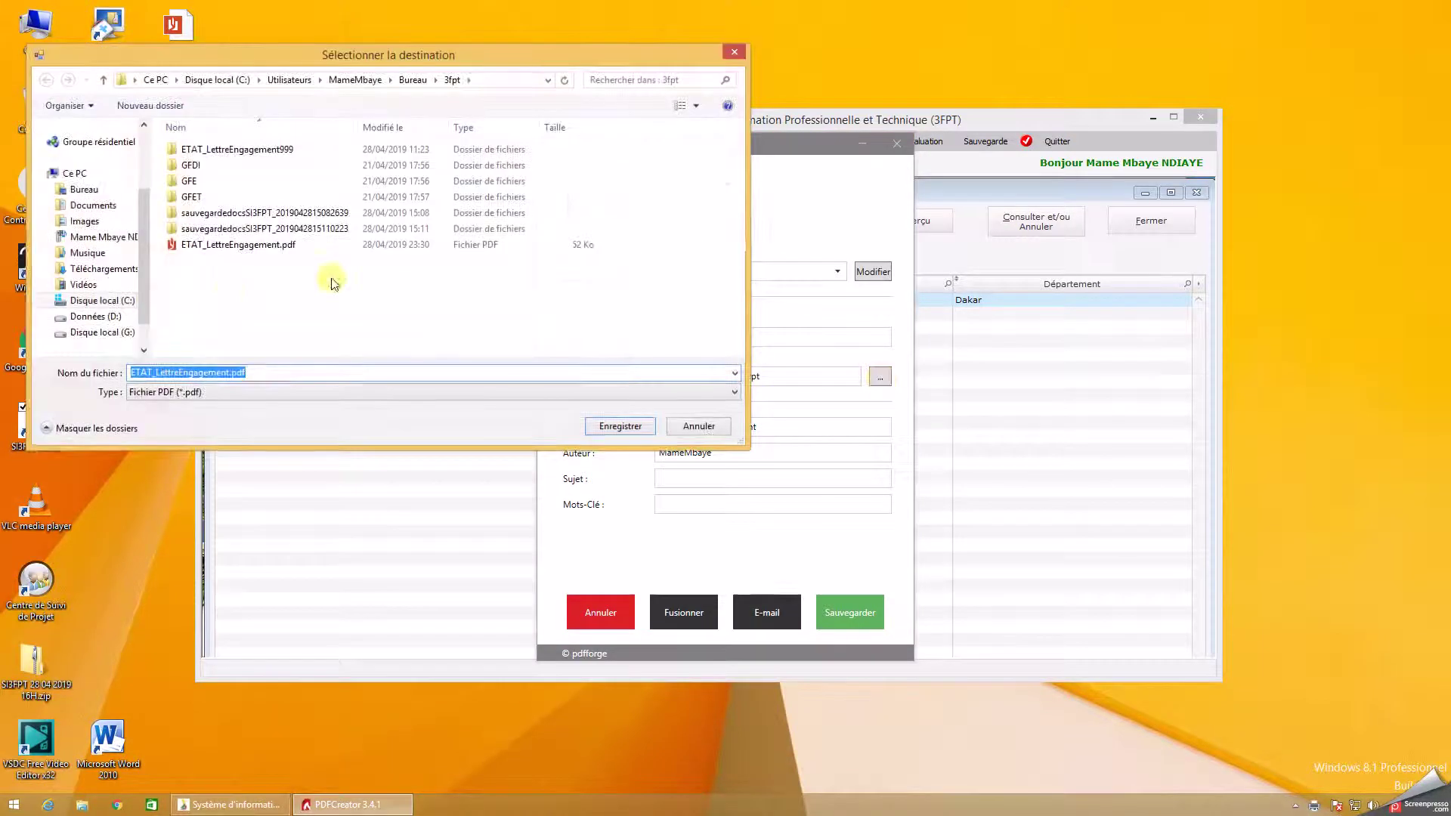
{"action": "left_click_drag", "start_coordinate": [155, 373], "coordinate": [130, 378]}
{"action": "key", "text": "BackSpace"}
{"action": "left_click", "coordinate": [155, 372]}
{"action": "left_click", "coordinate": [209, 373]}
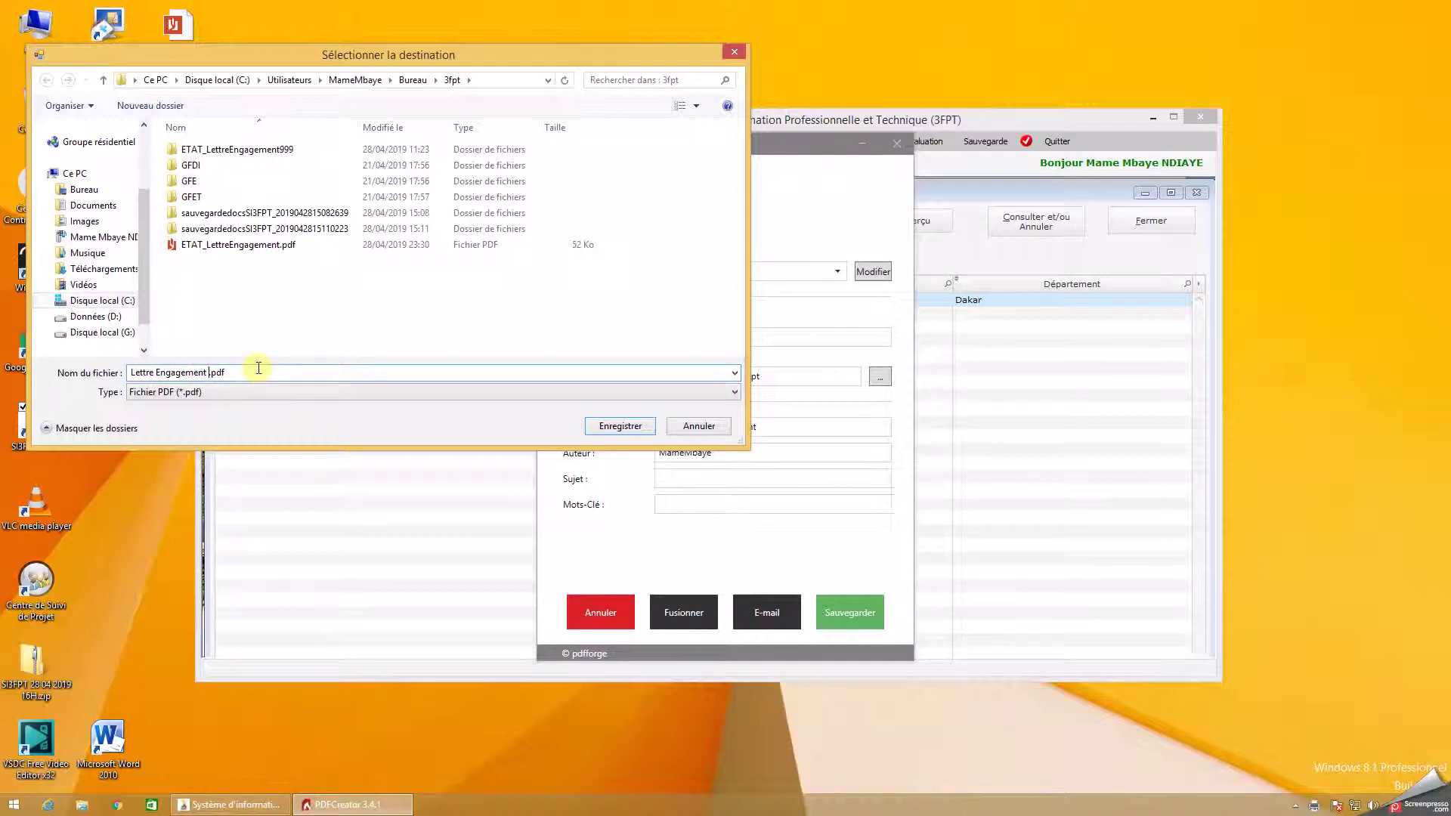
{"action": "type", "text": "BE"}
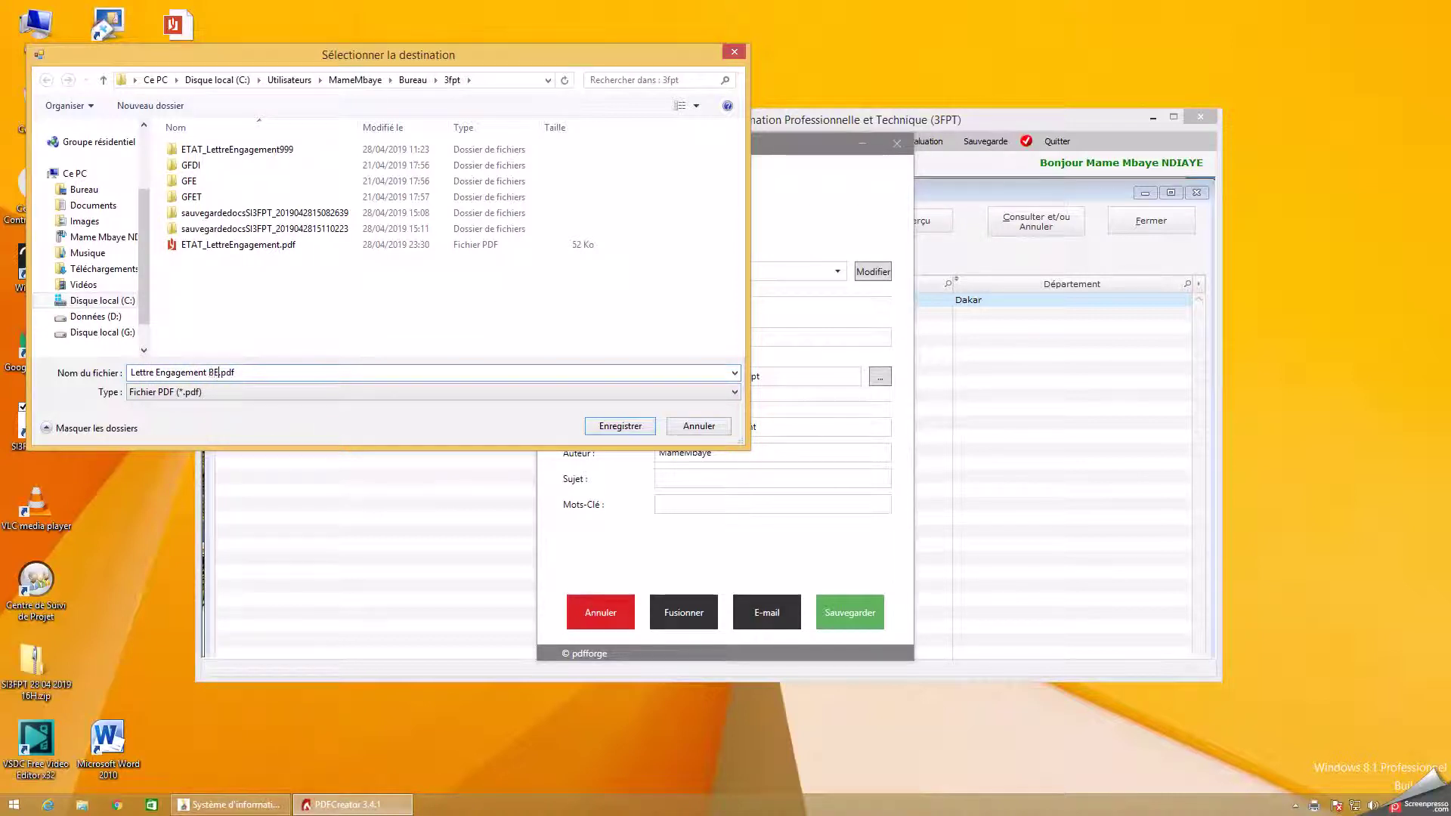
{"action": "type", "text": "M"}
{"action": "key", "text": "BackSpace"}
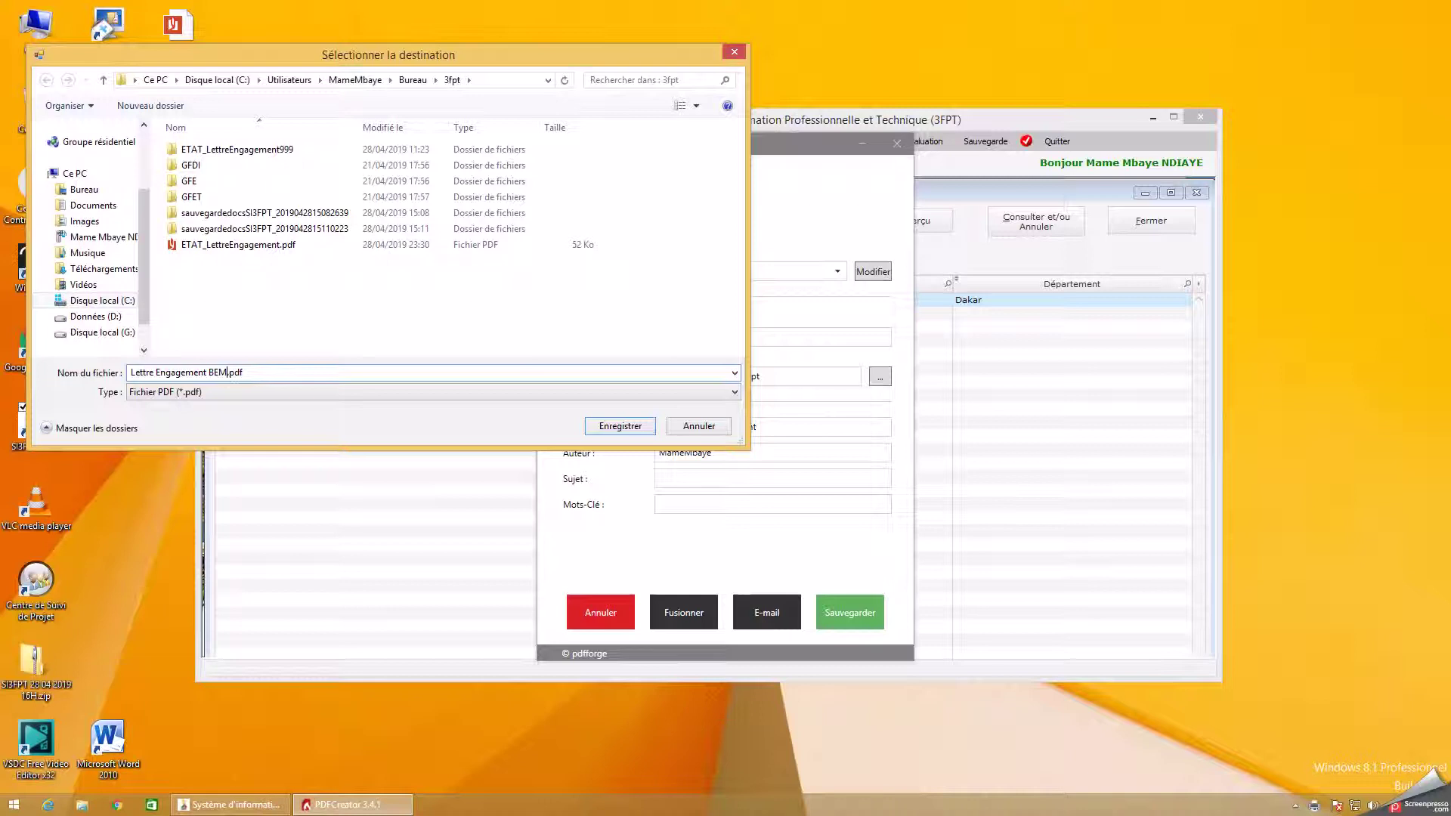
{"action": "left_click", "coordinate": [647, 427]}
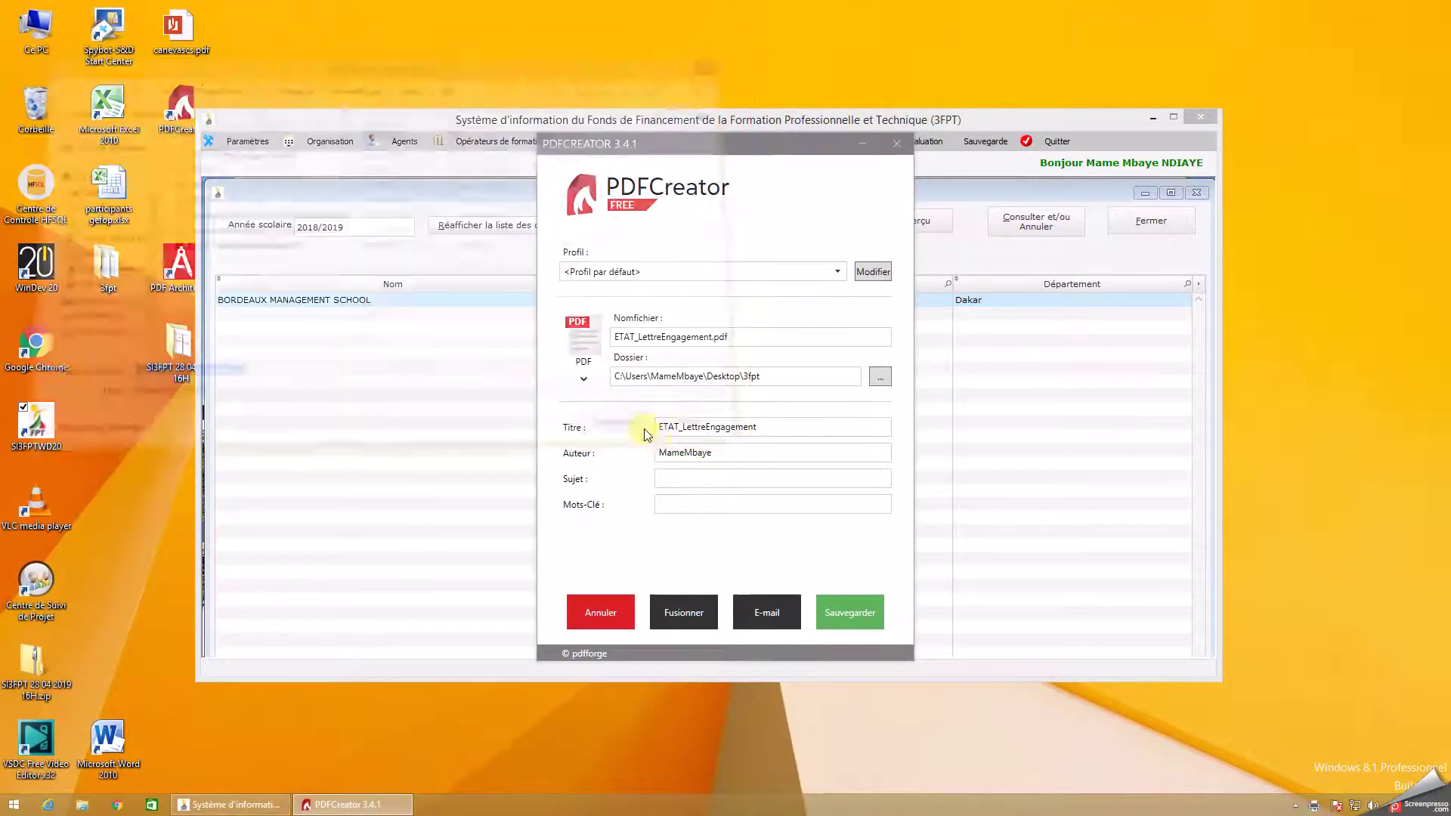
{"action": "left_click", "coordinate": [842, 609]}
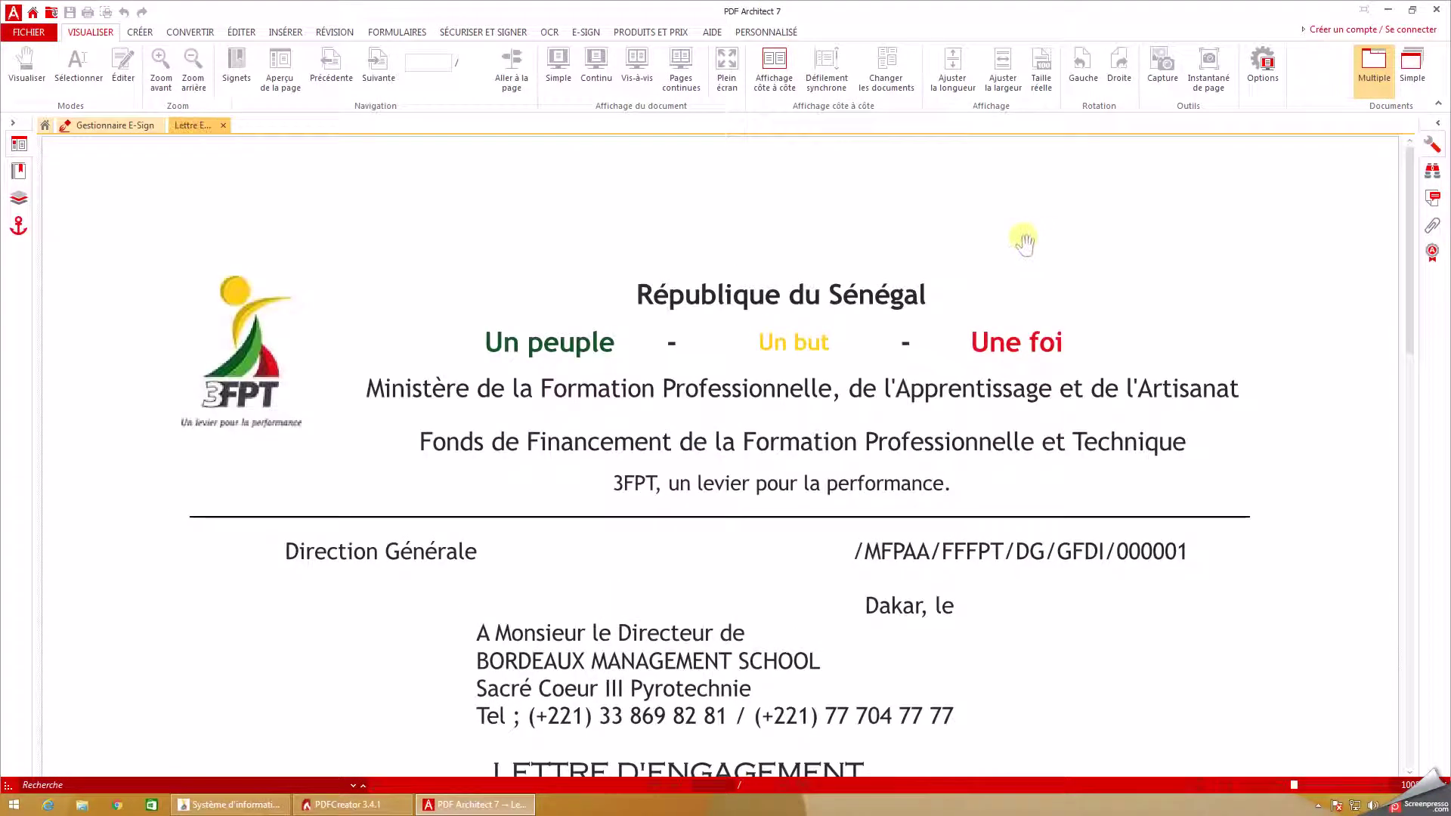
View the saved engagement letter at a reduced zoom in PDF Architect and close it.
{"action": "left_click", "coordinate": [193, 67]}
{"action": "left_click", "coordinate": [193, 67]}
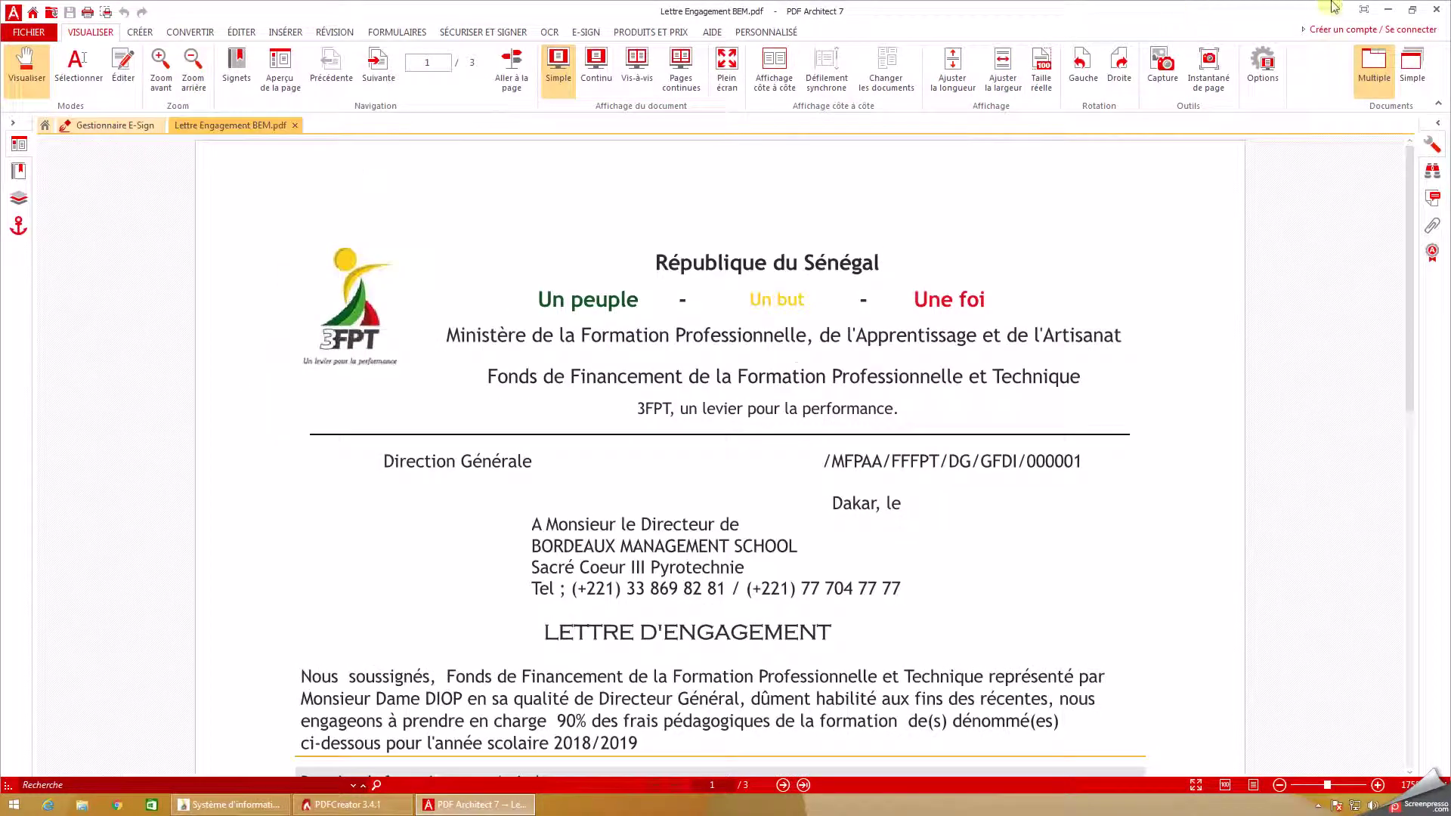
{"action": "left_click", "coordinate": [1437, 11]}
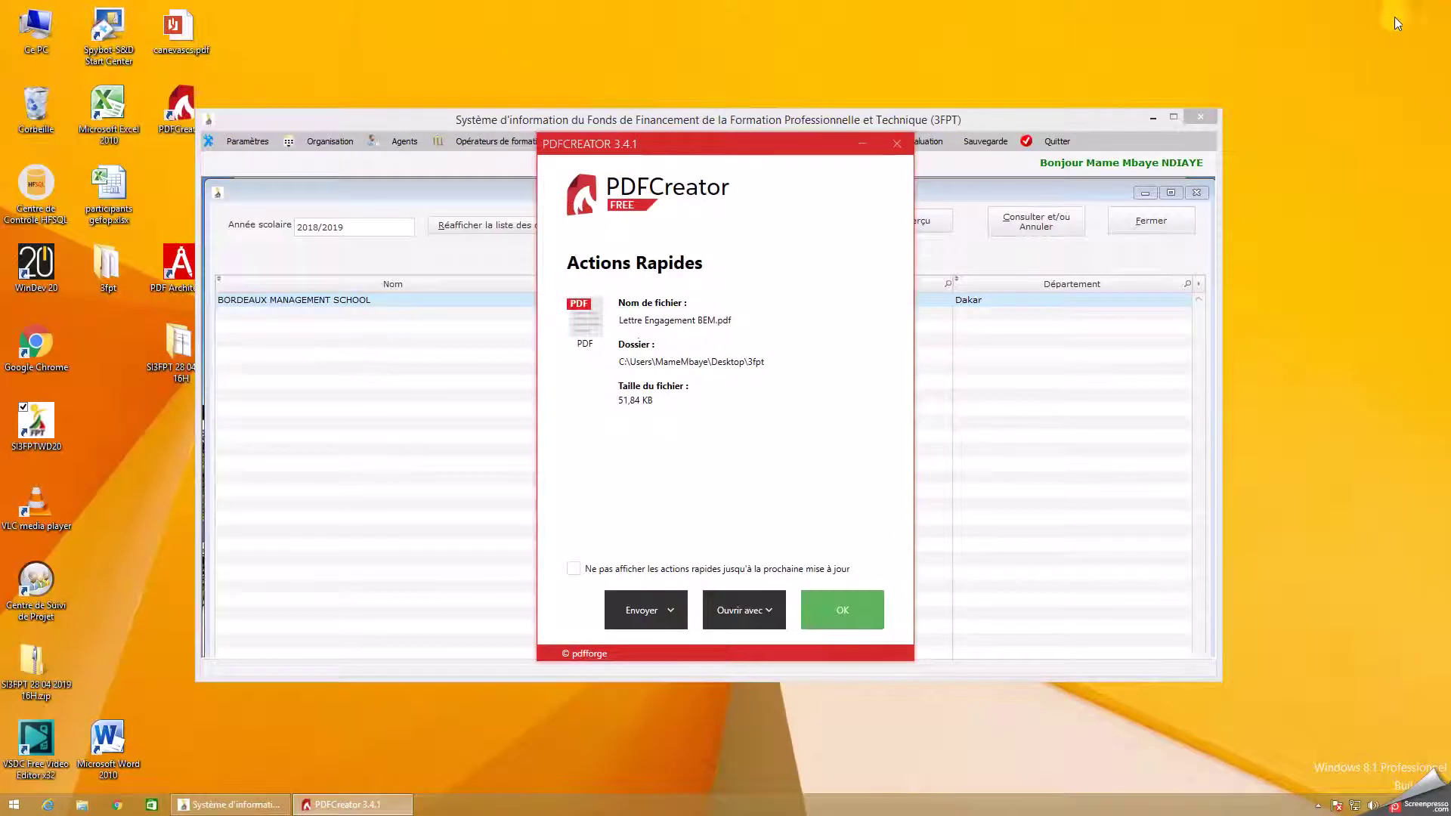
Open Lettre Engagement BEM.pdf from its containing folder, review all its pages, and close the viewer, folder and PDFCreator.
{"action": "left_click", "coordinate": [754, 612]}
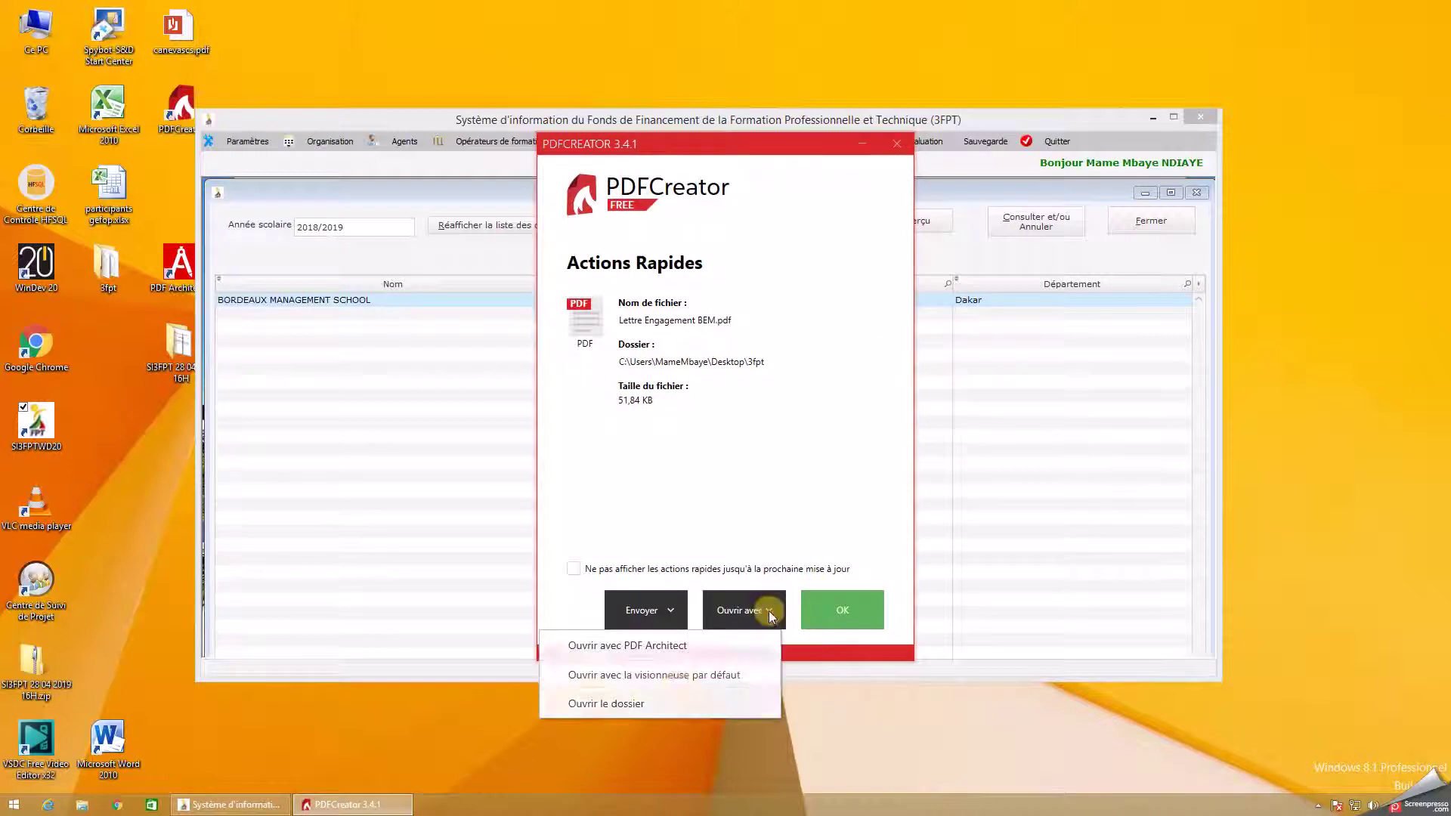
{"action": "left_click", "coordinate": [669, 700]}
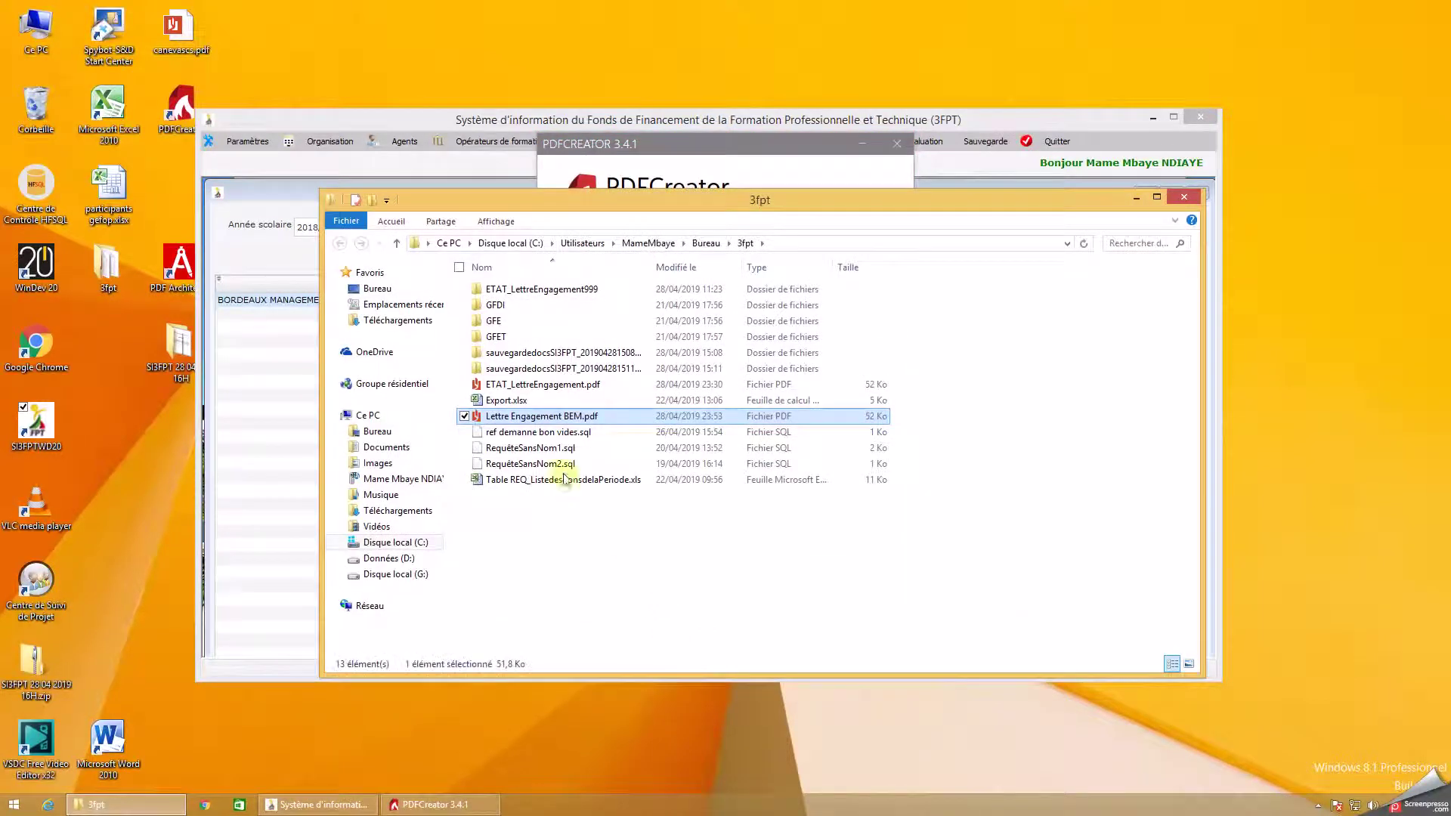
{"action": "double_click", "coordinate": [552, 418]}
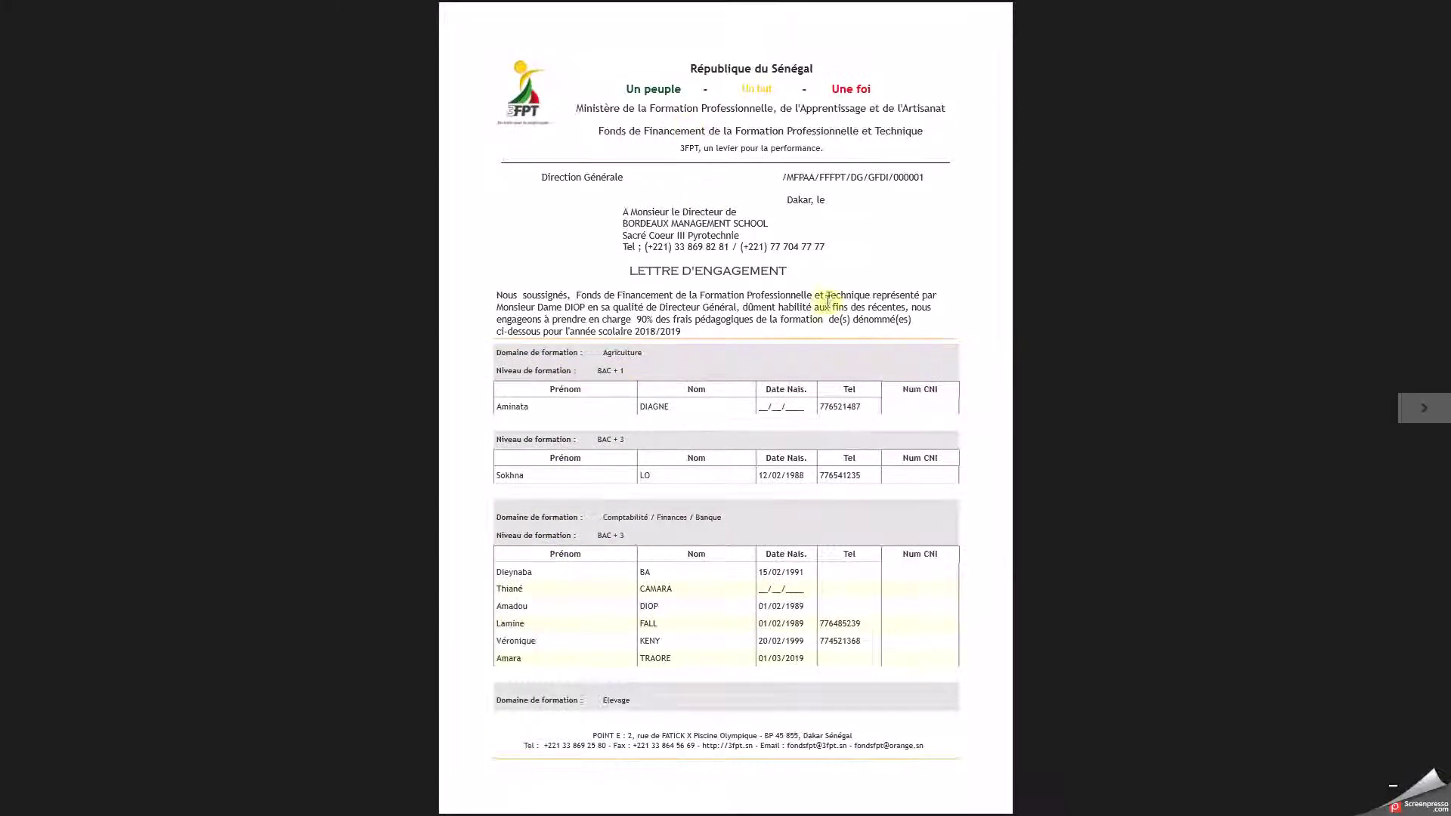
{"action": "scroll", "coordinate": [1421, 778], "scroll_direction": "up", "scroll_amount": 2}
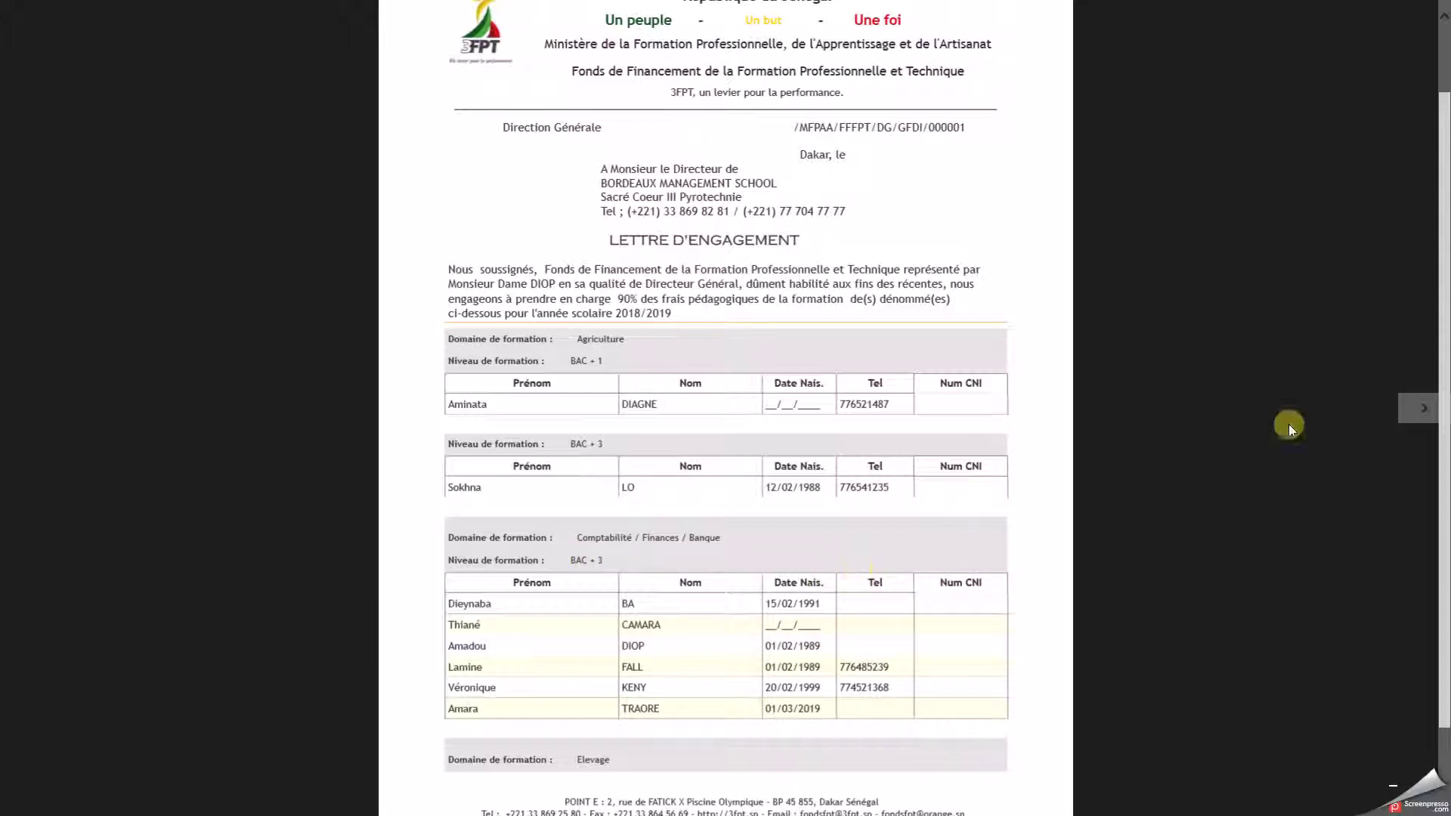
{"action": "left_click", "coordinate": [1407, 404]}
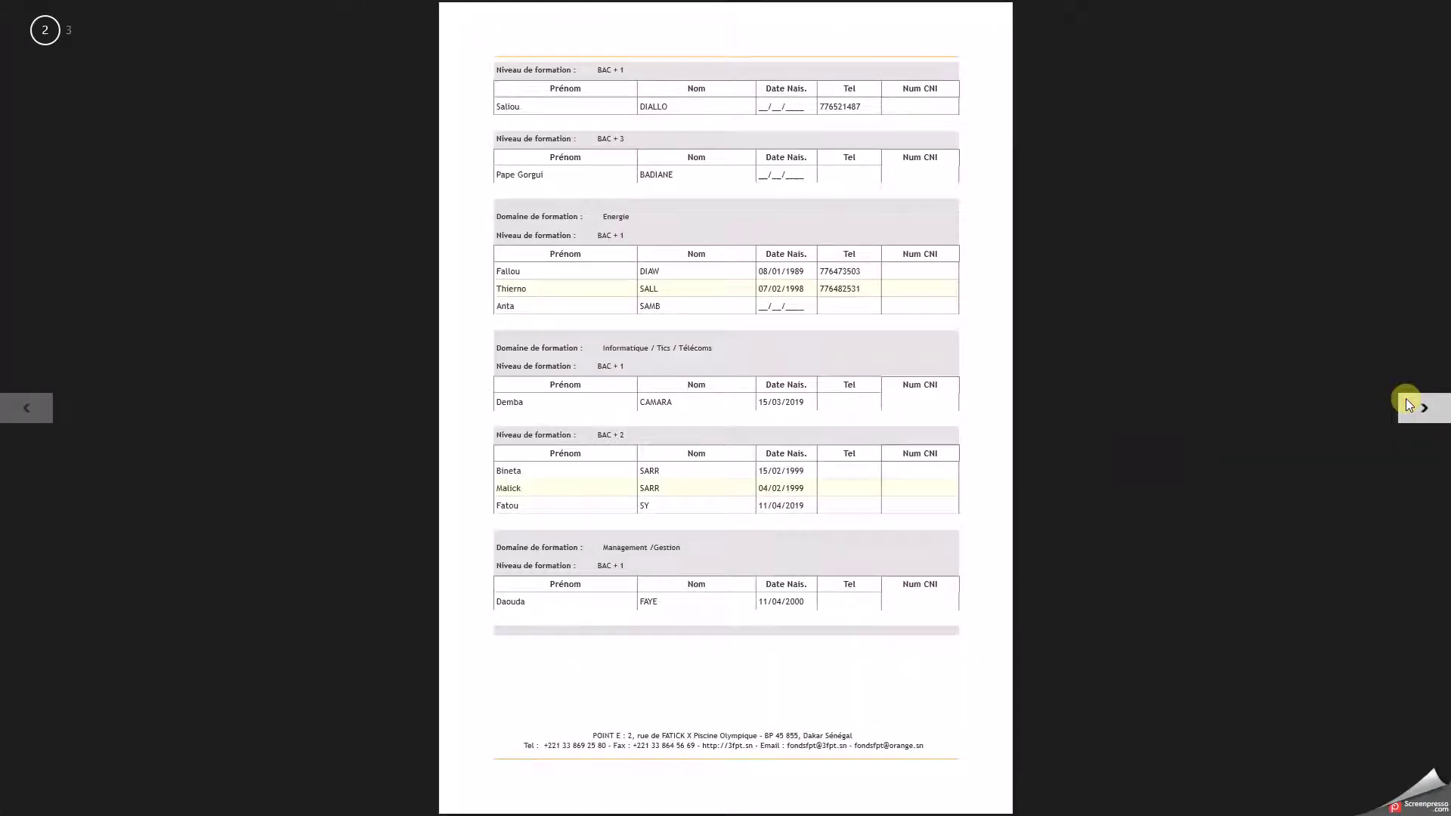
{"action": "left_click", "coordinate": [1415, 407]}
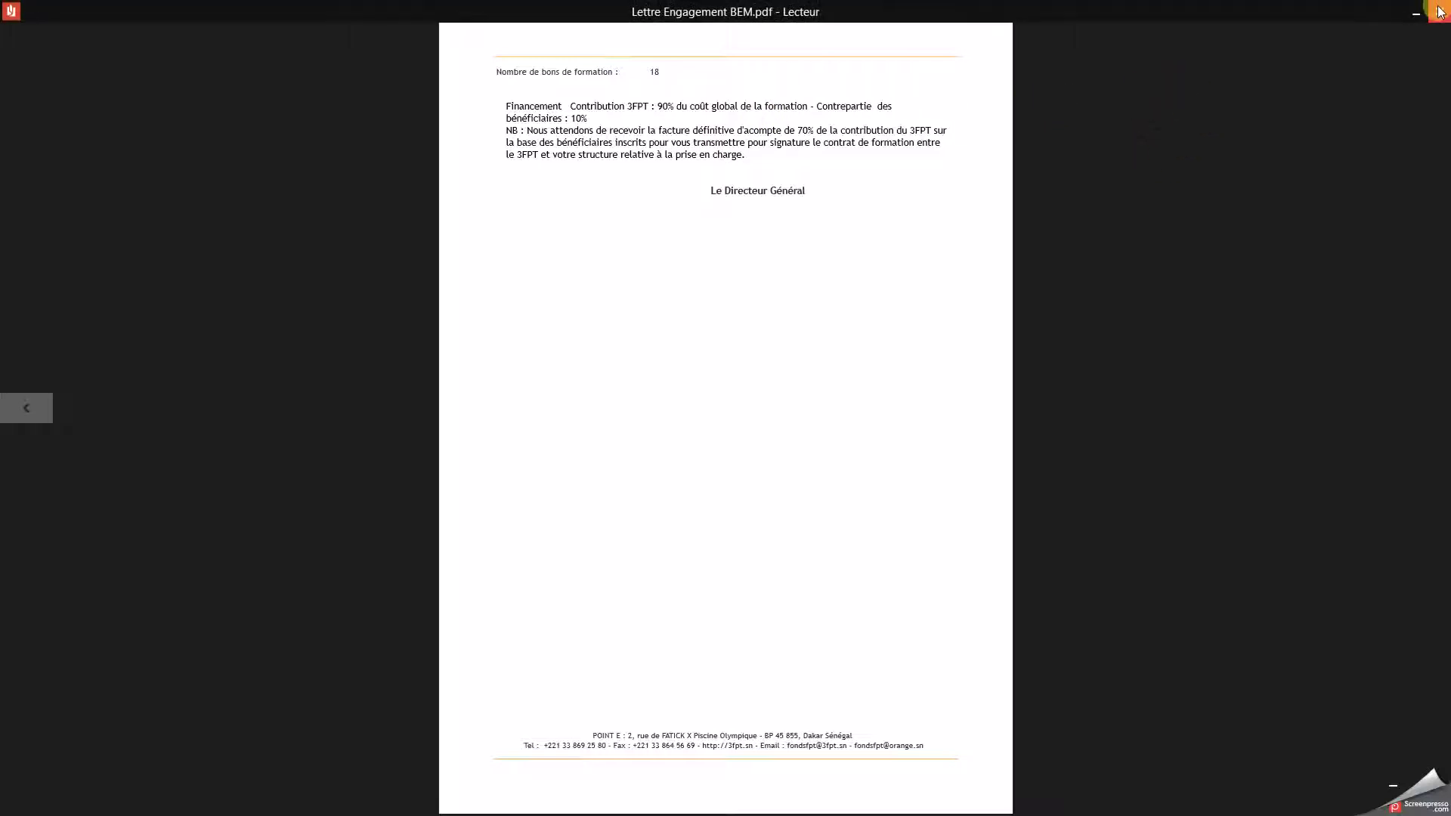
{"action": "left_click", "coordinate": [1440, 11]}
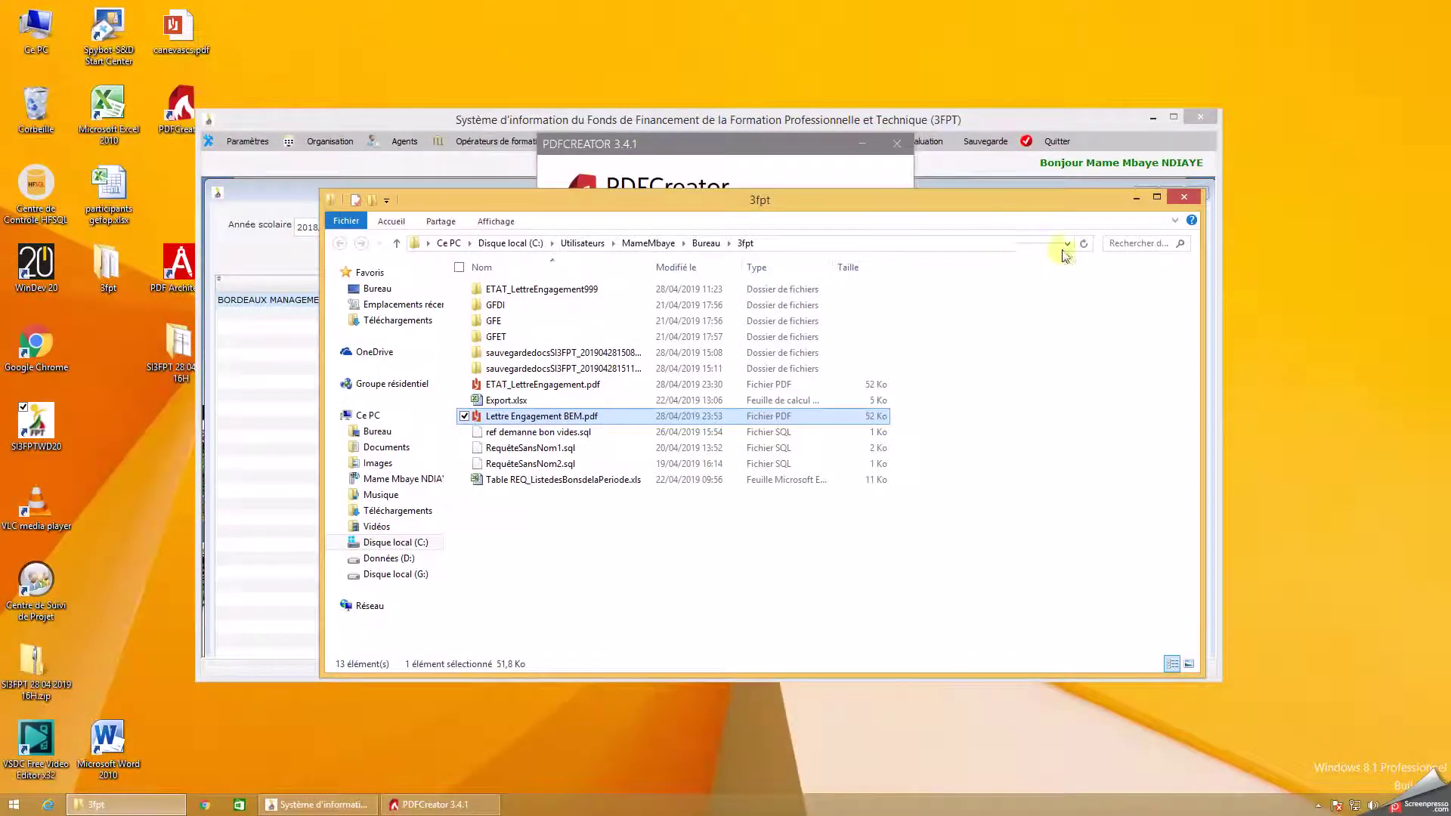
{"action": "left_click", "coordinate": [1182, 196]}
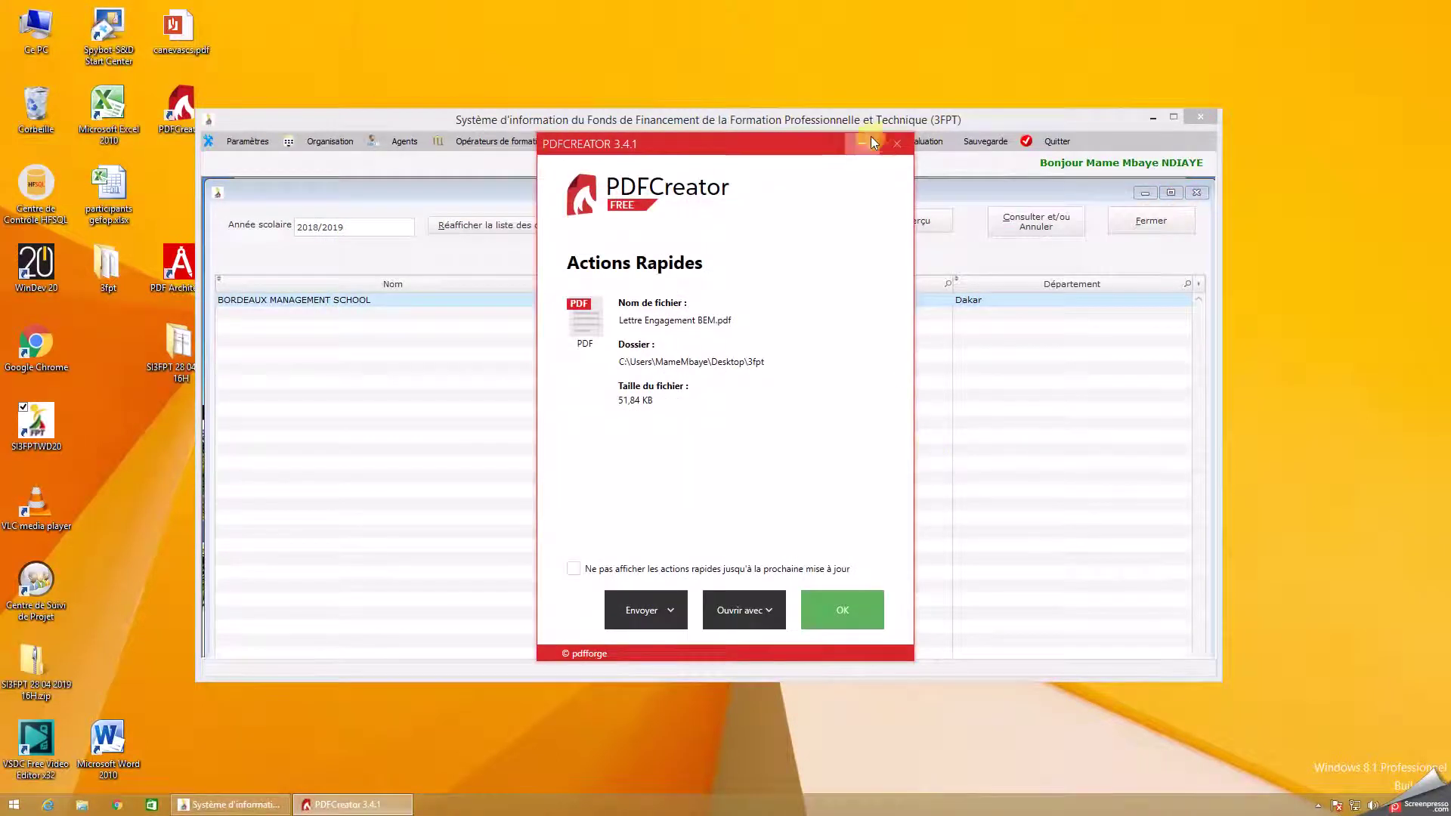
{"action": "left_click", "coordinate": [896, 144]}
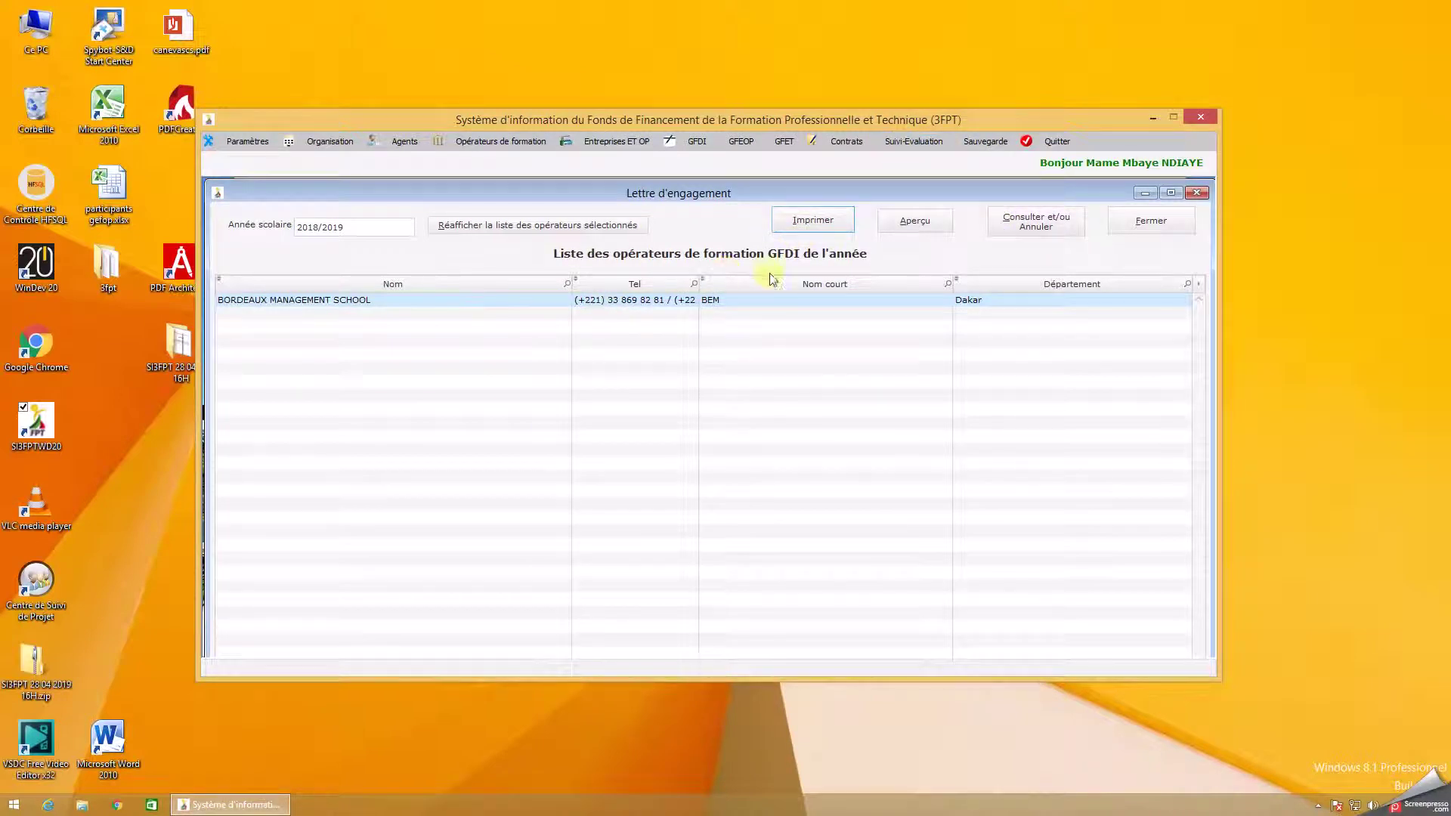
Try to print BORDEAUX MANAGEMENT SCHOOL's engagement letter again, and review every page of its recorded duplicate.
{"action": "left_click", "coordinate": [824, 222]}
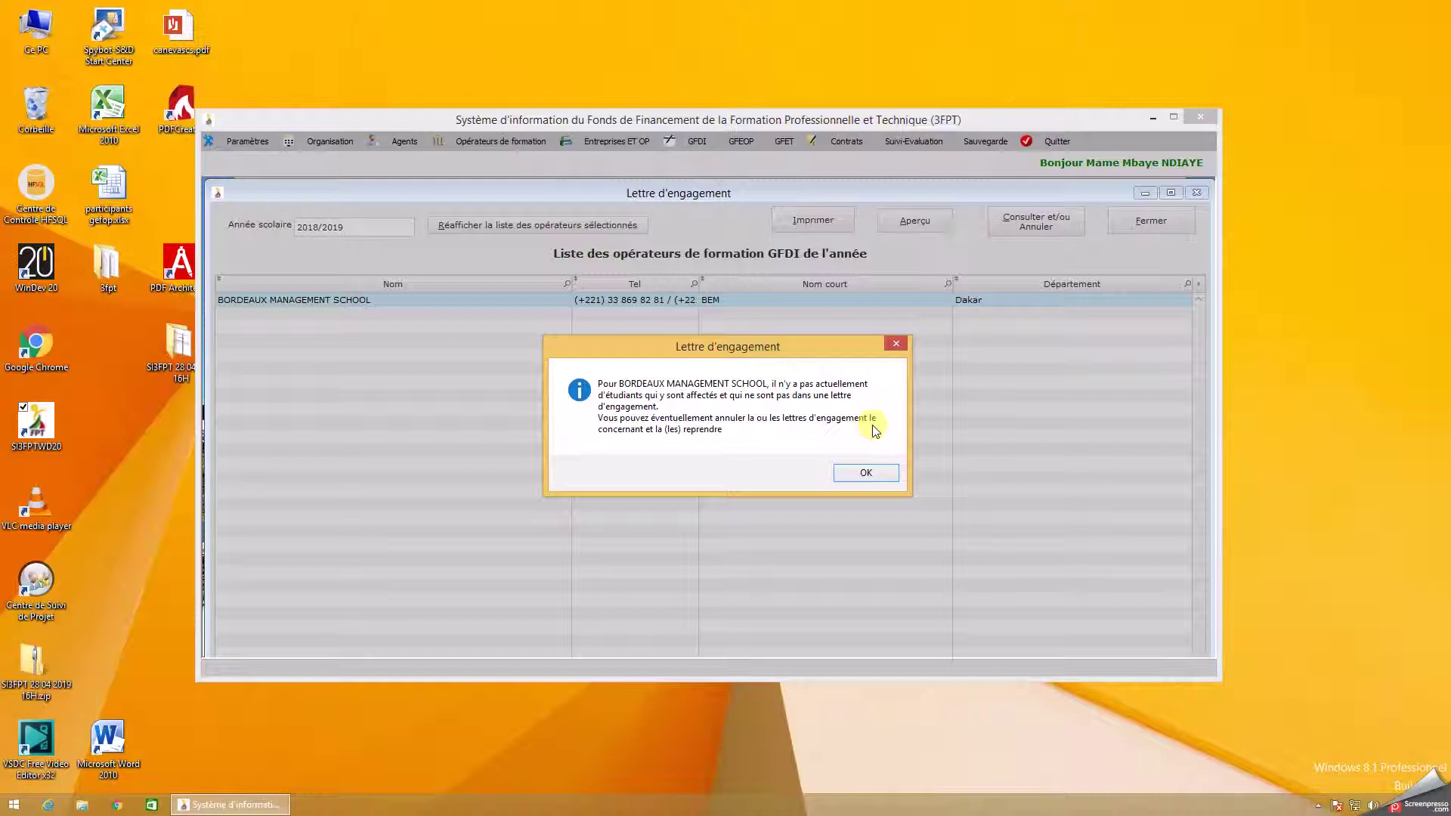
{"action": "left_click", "coordinate": [867, 473]}
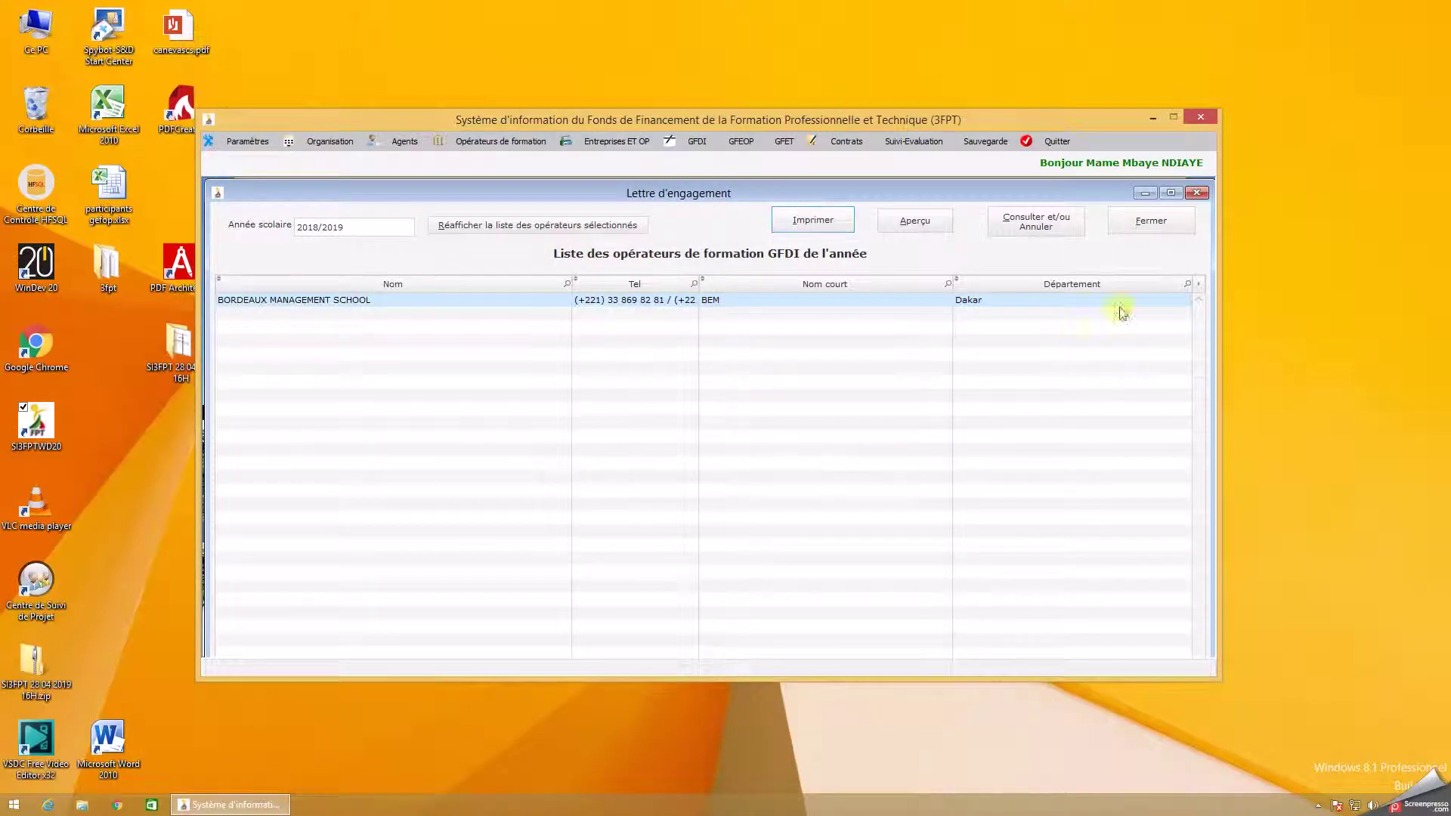
{"action": "left_click", "coordinate": [1038, 224]}
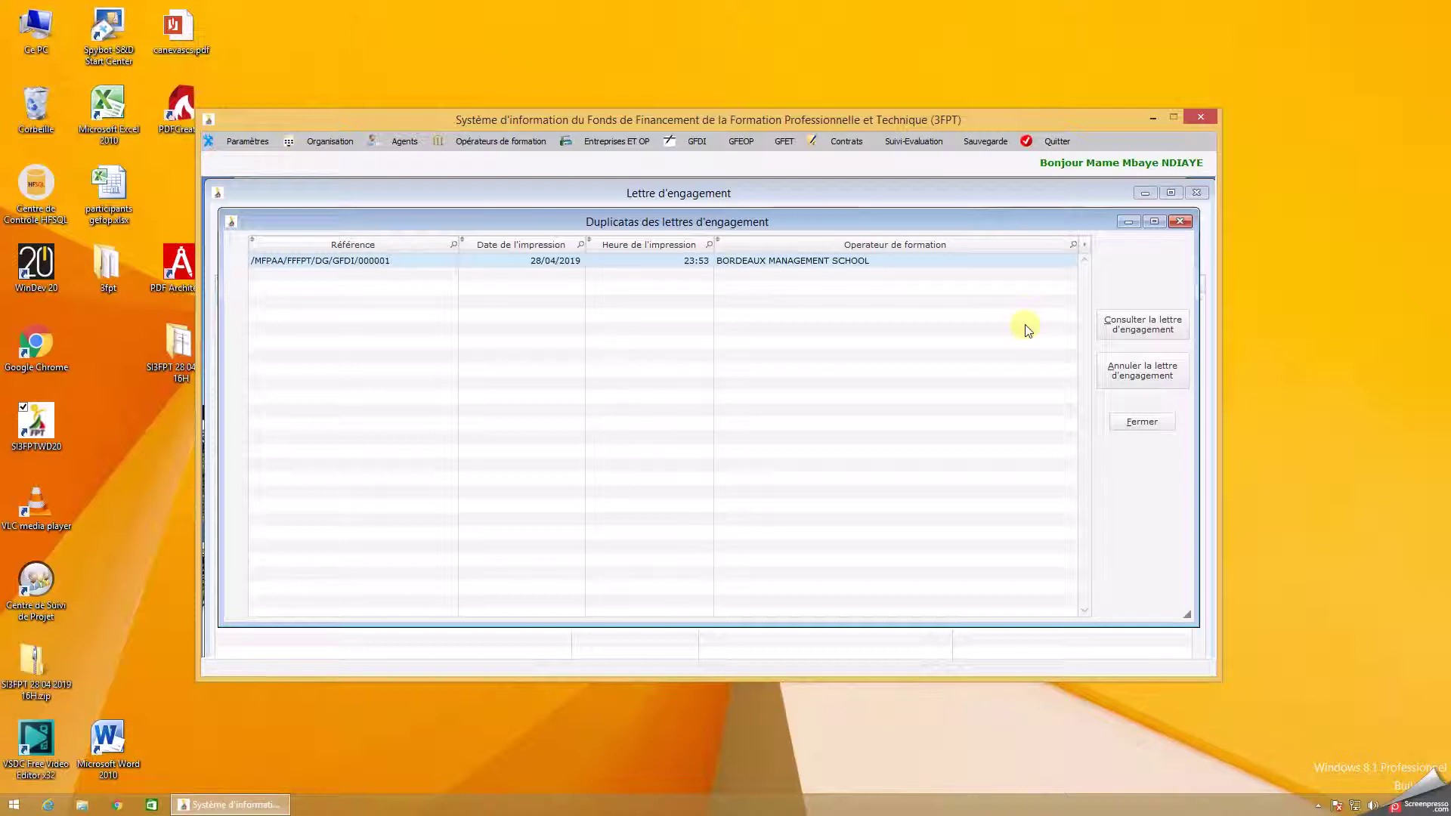
{"action": "left_click", "coordinate": [1145, 327]}
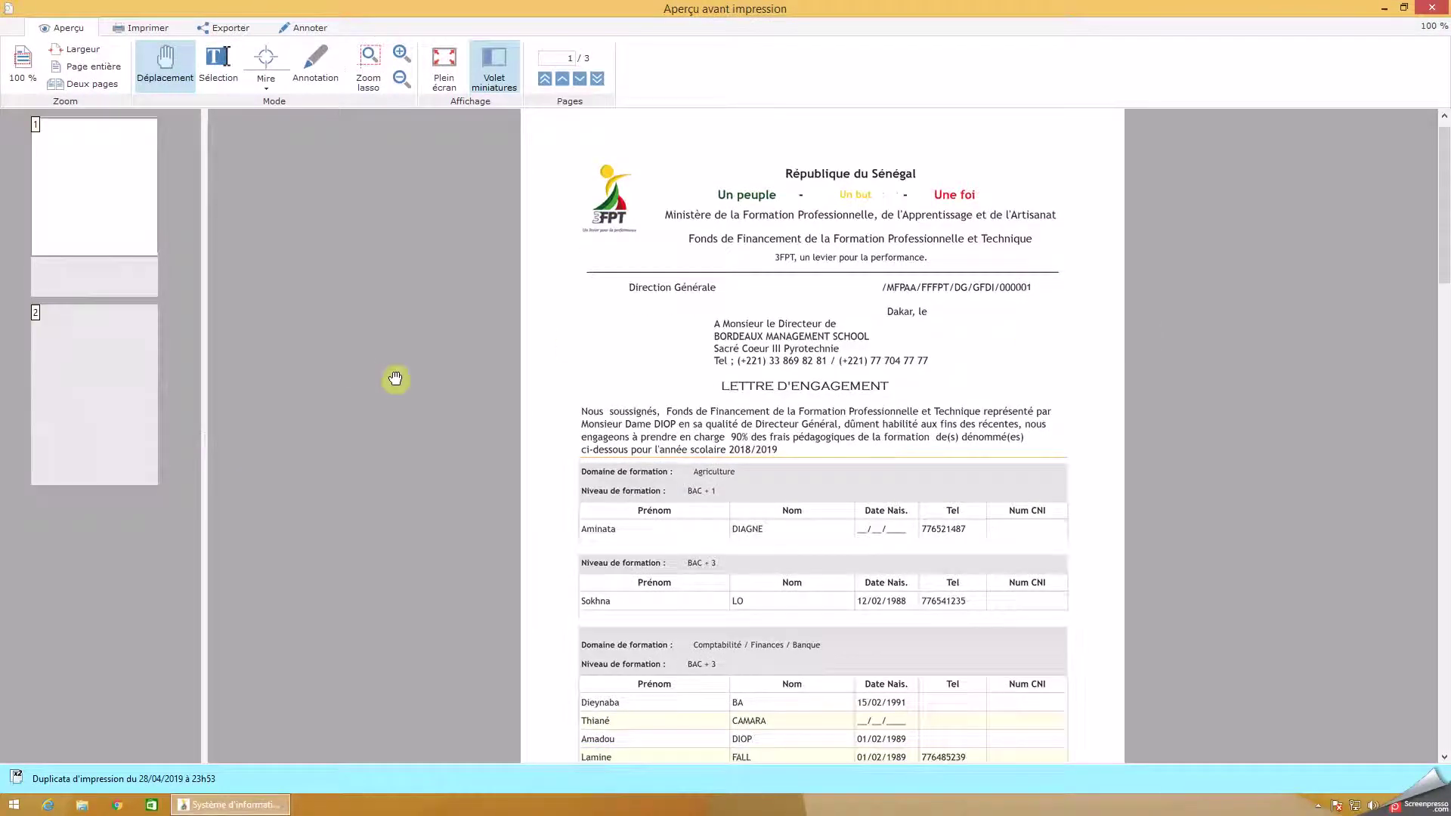
{"action": "left_click", "coordinate": [113, 385]}
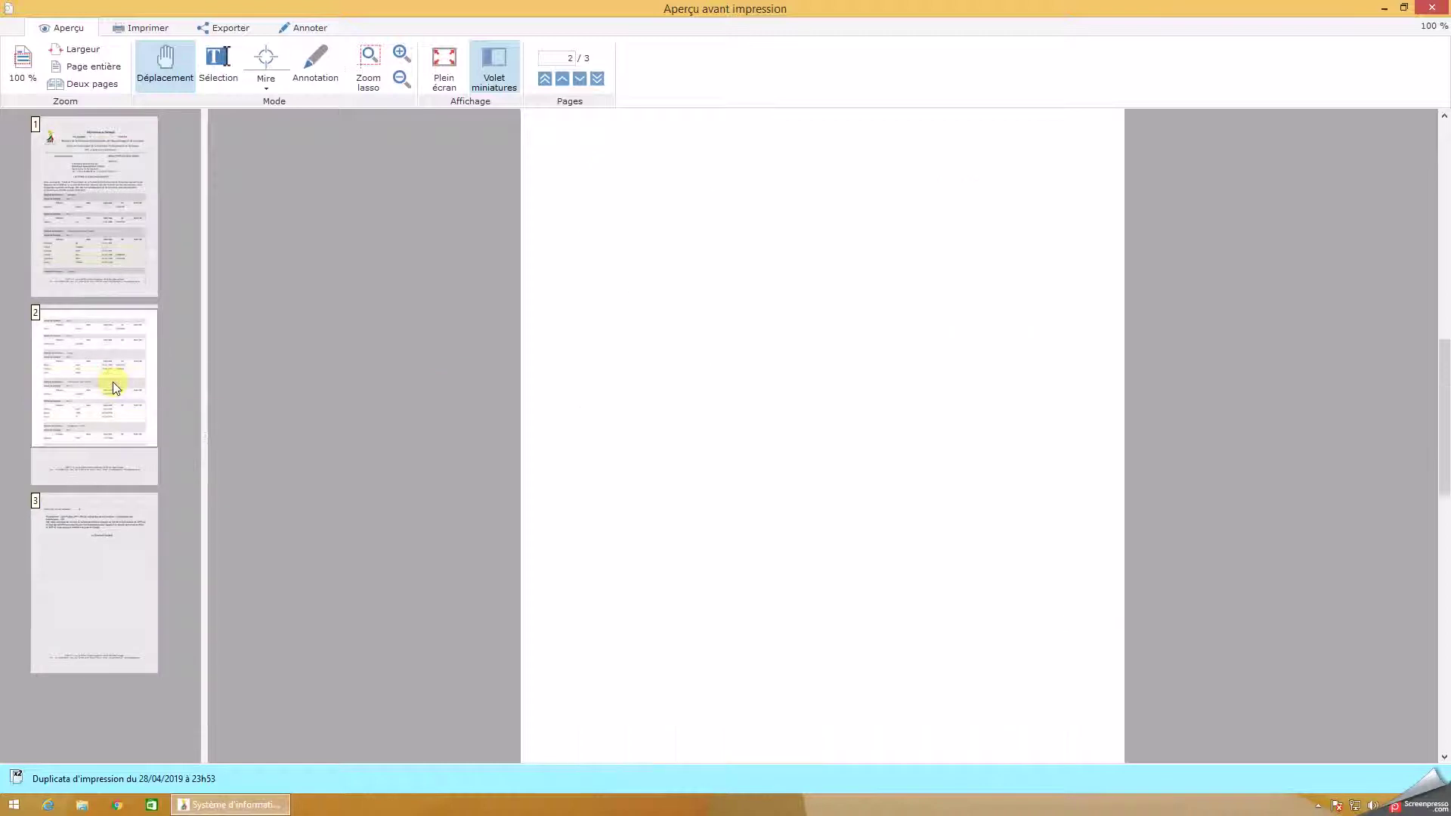
{"action": "left_click", "coordinate": [116, 513]}
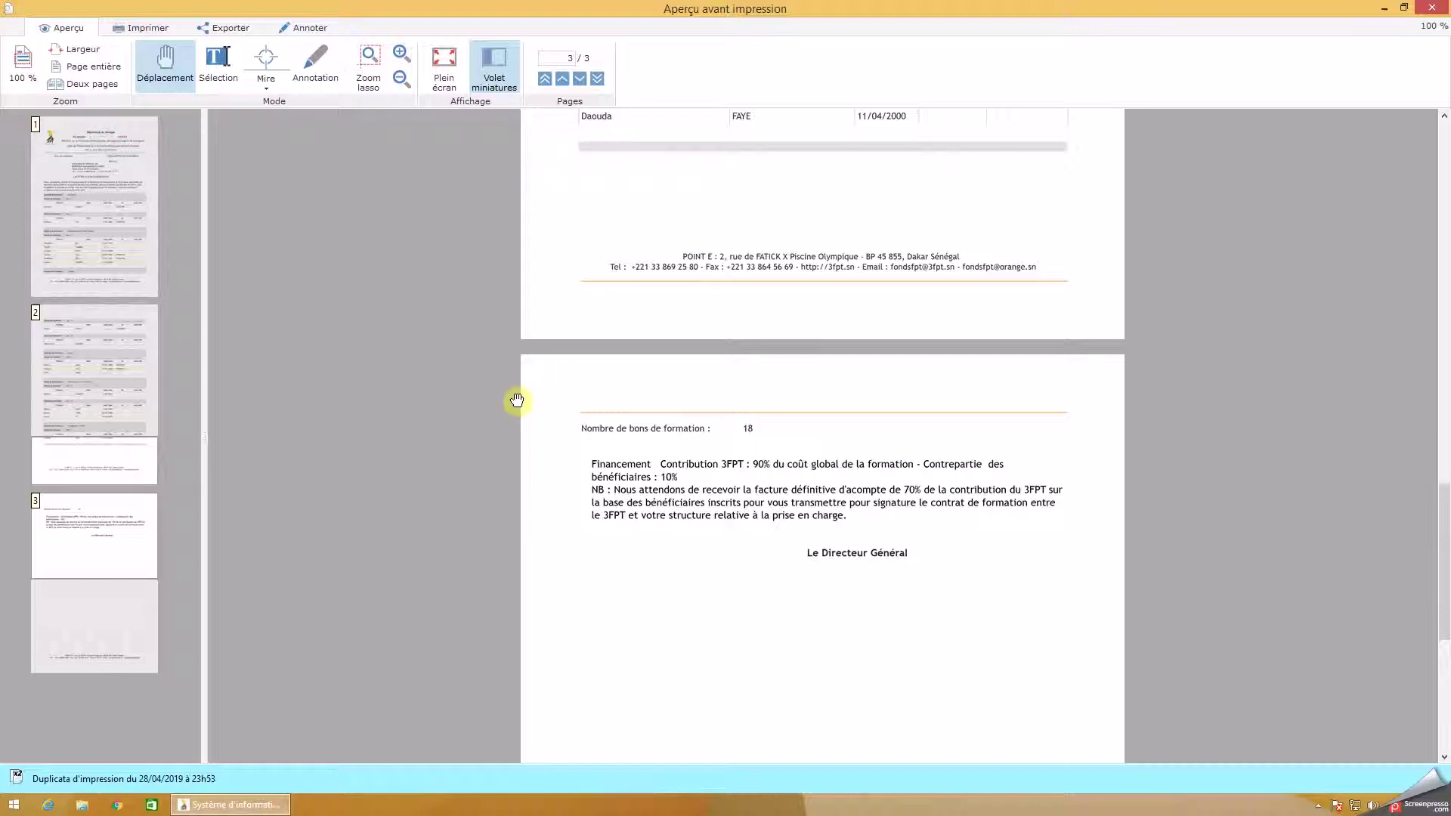
{"action": "left_click", "coordinate": [1432, 9]}
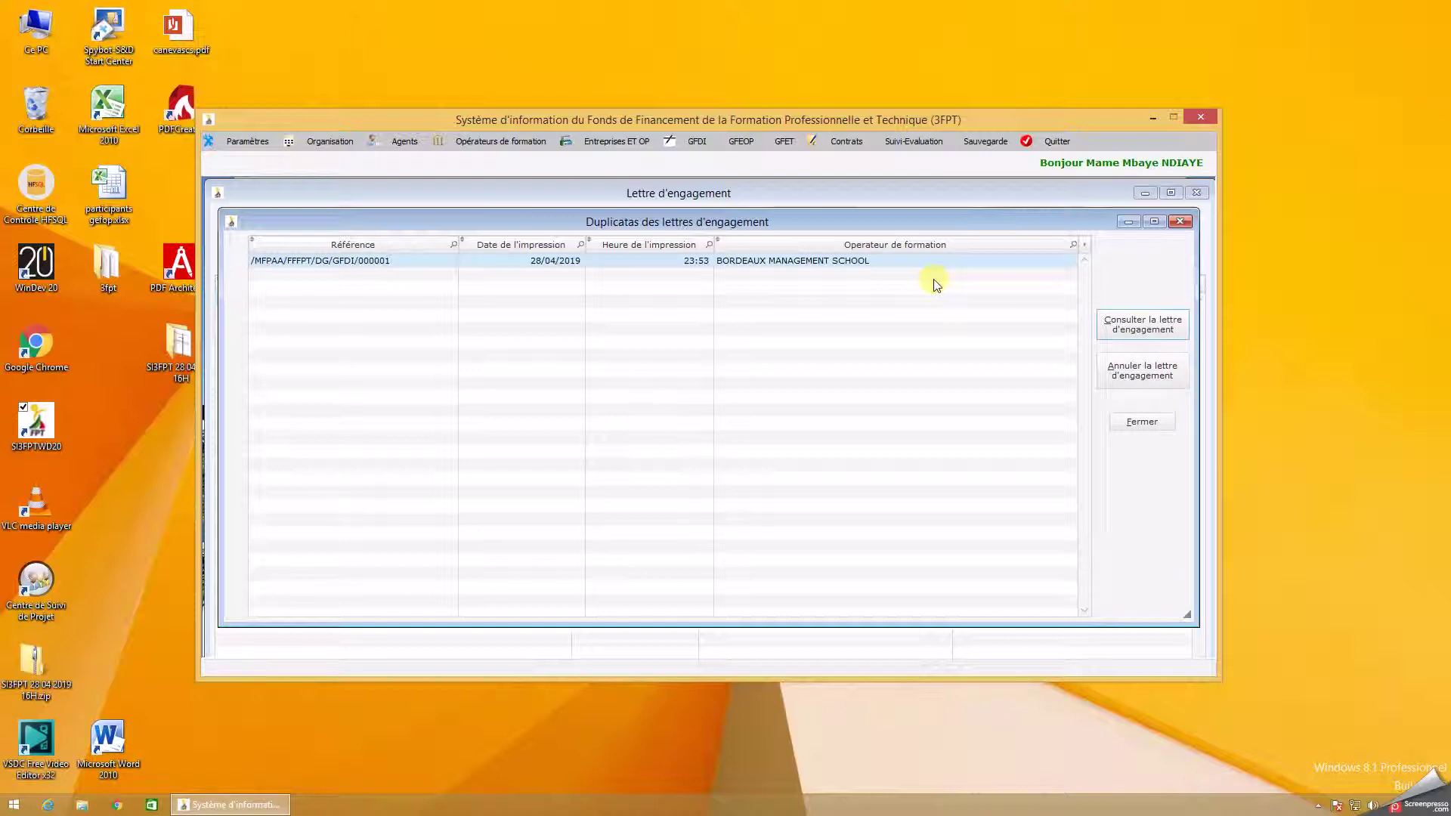
Cancel BORDEAUX MANAGEMENT SCHOOL's engagement letter and close the duplicates and engagement letter windows.
{"action": "left_click", "coordinate": [1145, 375]}
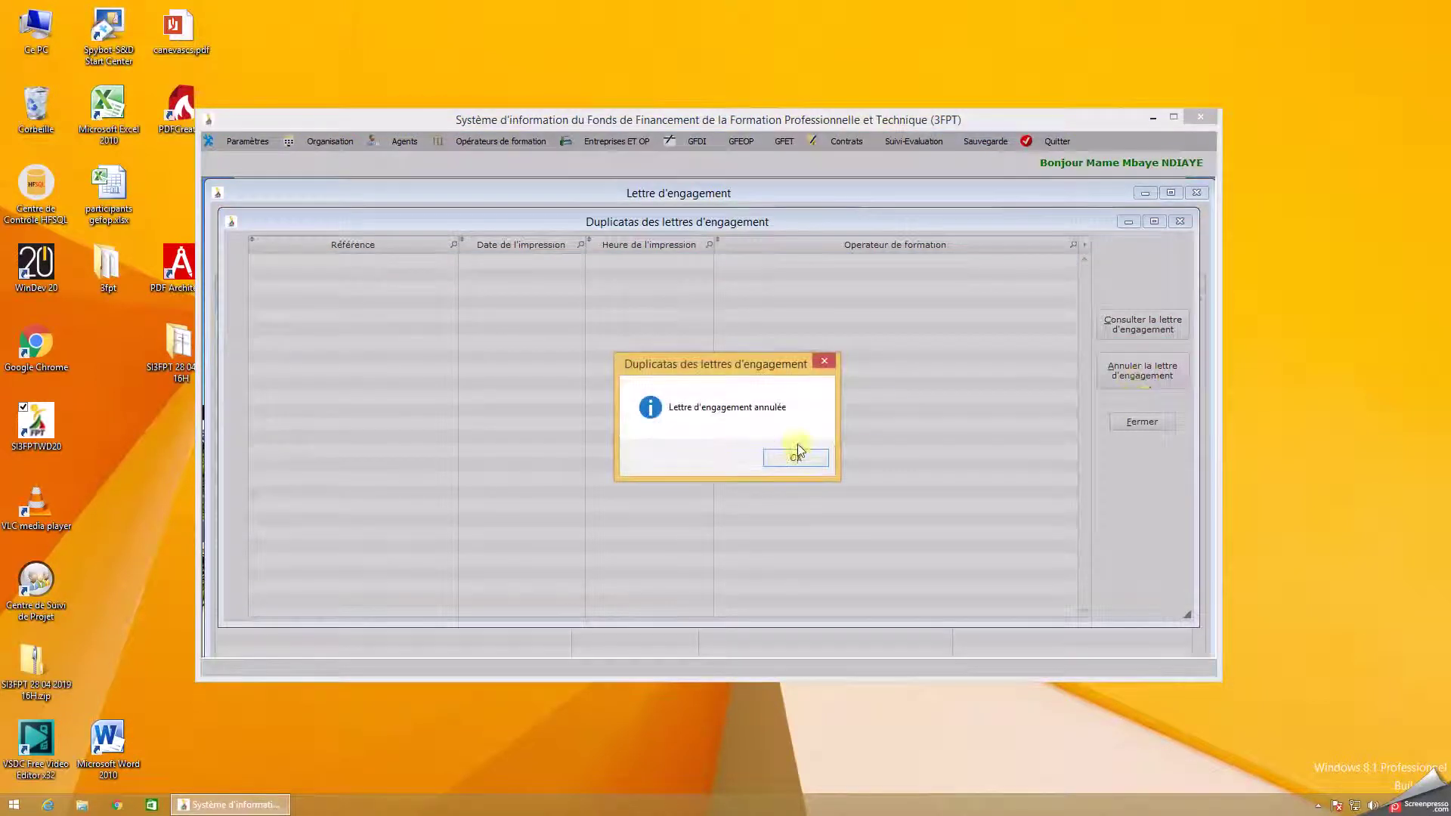
{"action": "left_click", "coordinate": [796, 454]}
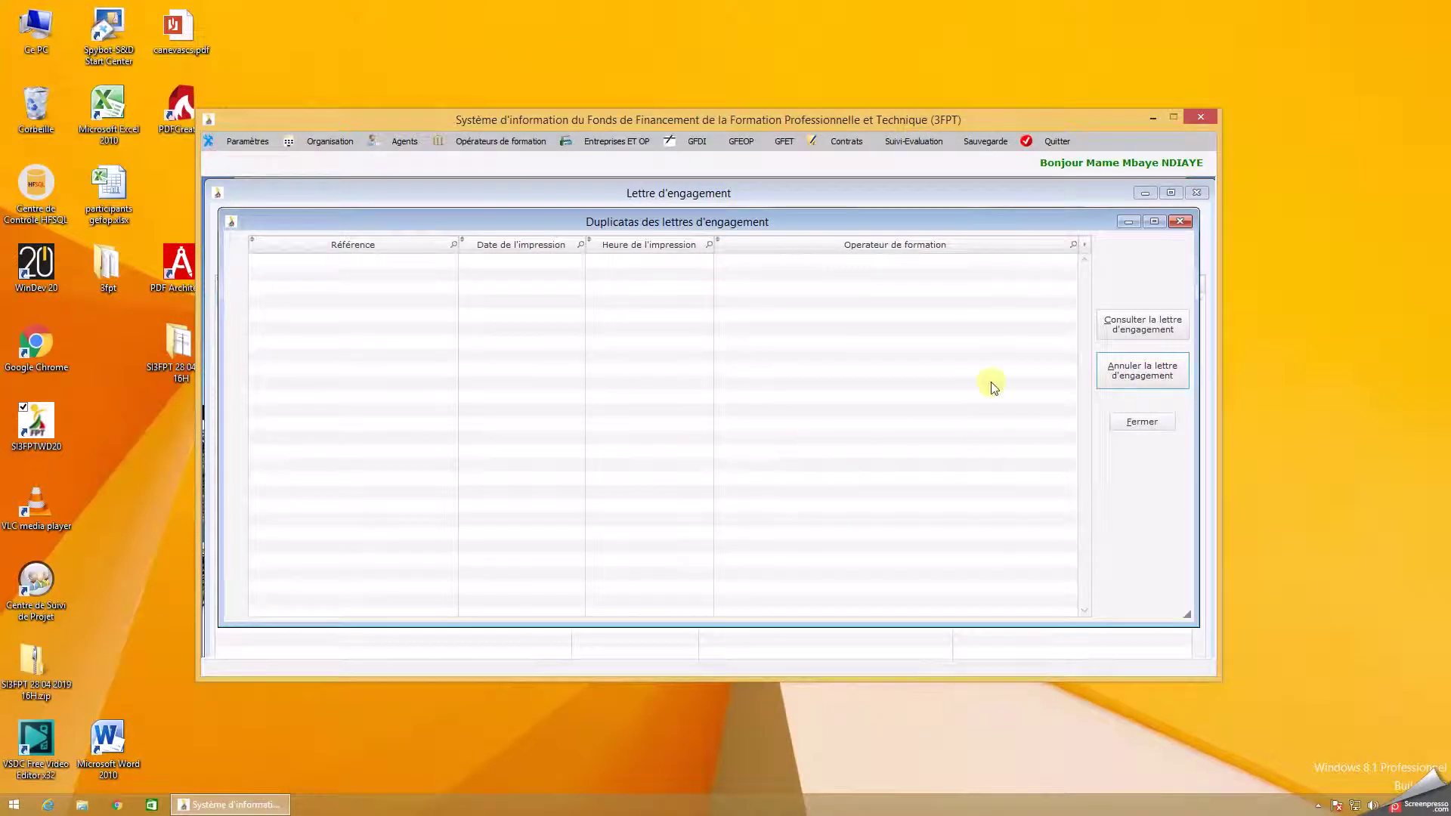
{"action": "left_click", "coordinate": [1154, 423]}
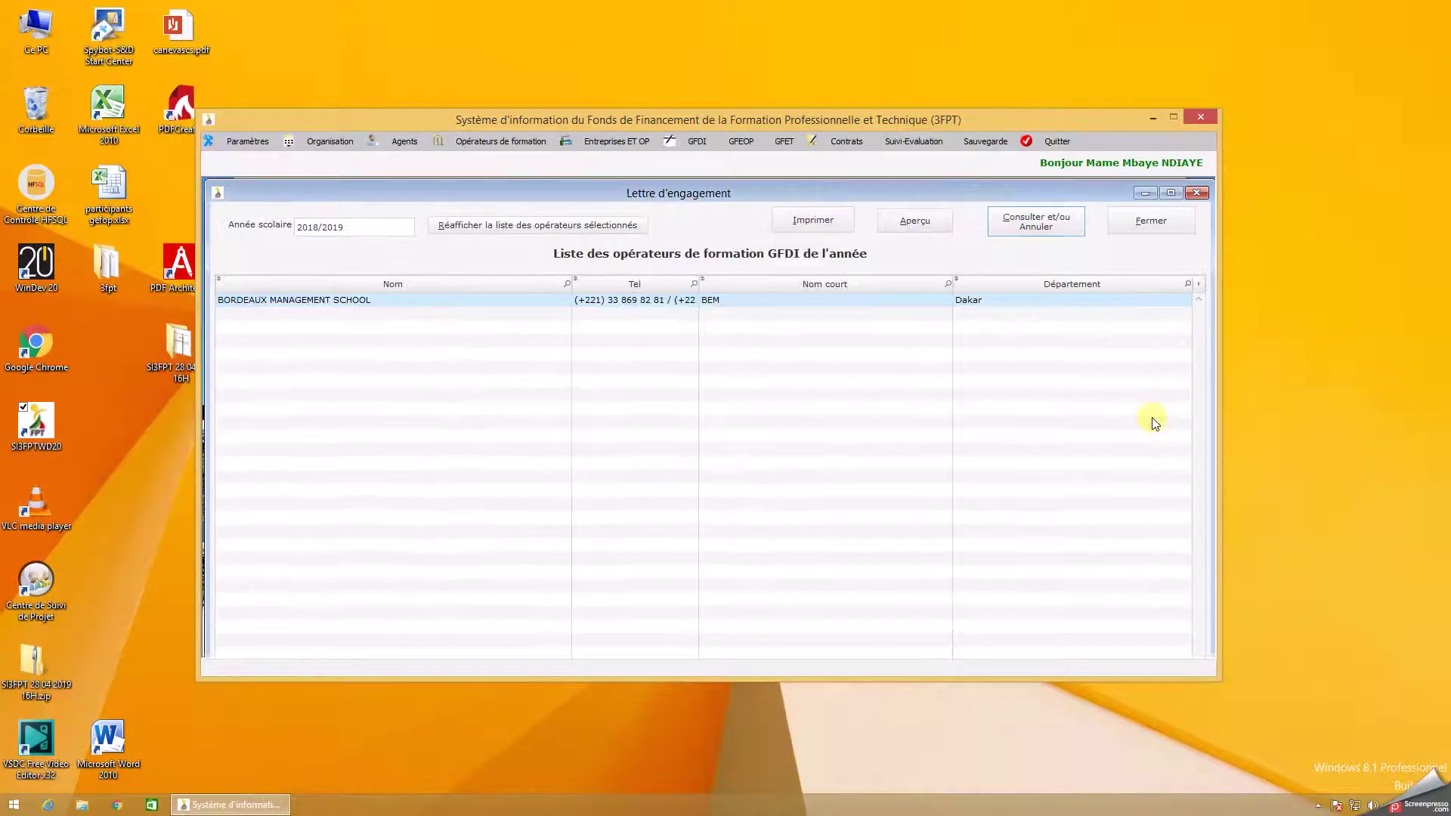
{"action": "left_click", "coordinate": [1152, 222]}
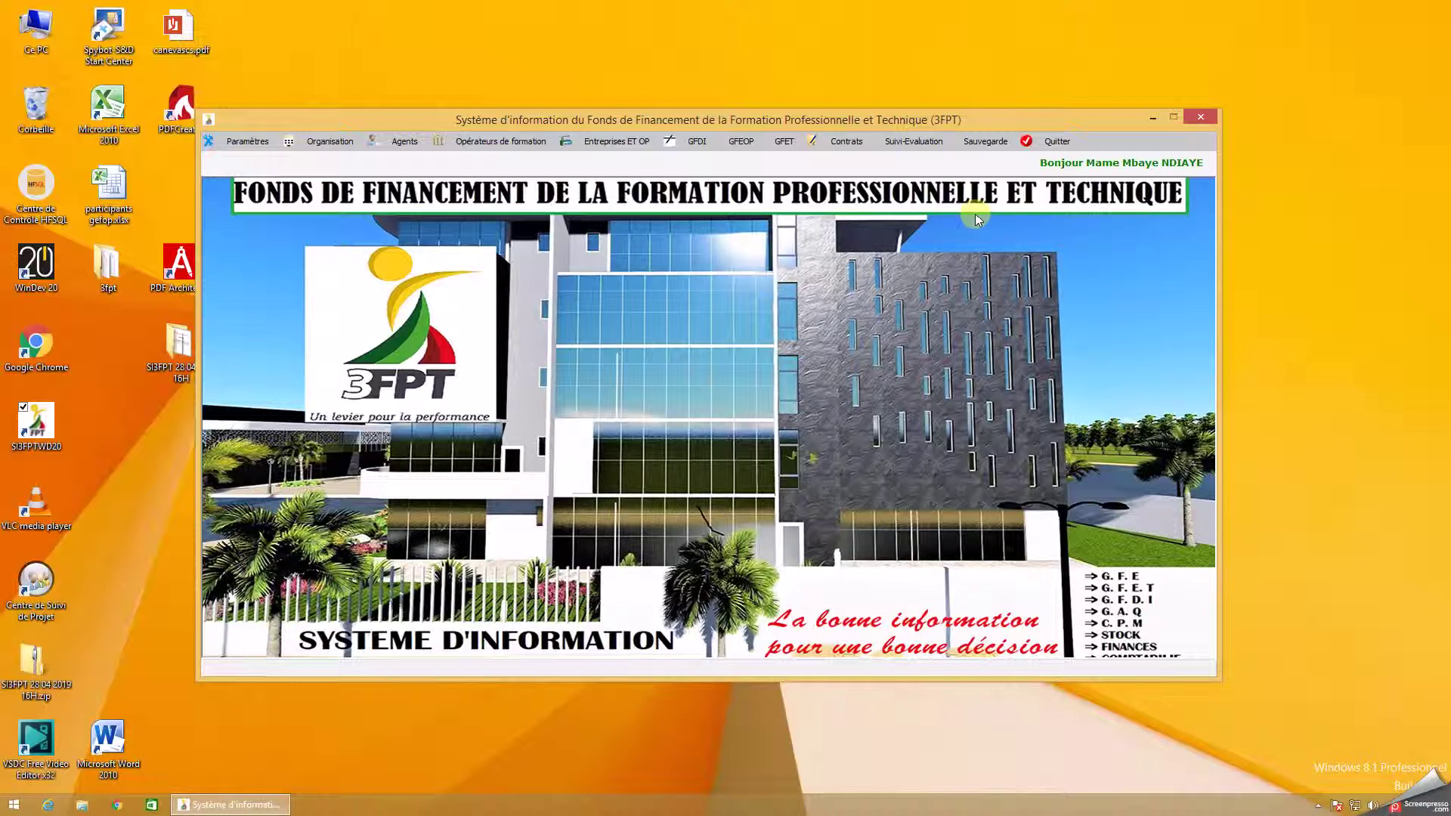
Back up the database into a new folder named SAUVEGARDE SI3FPT 28042019 on the Données (D:) drive.
{"action": "left_click", "coordinate": [986, 144]}
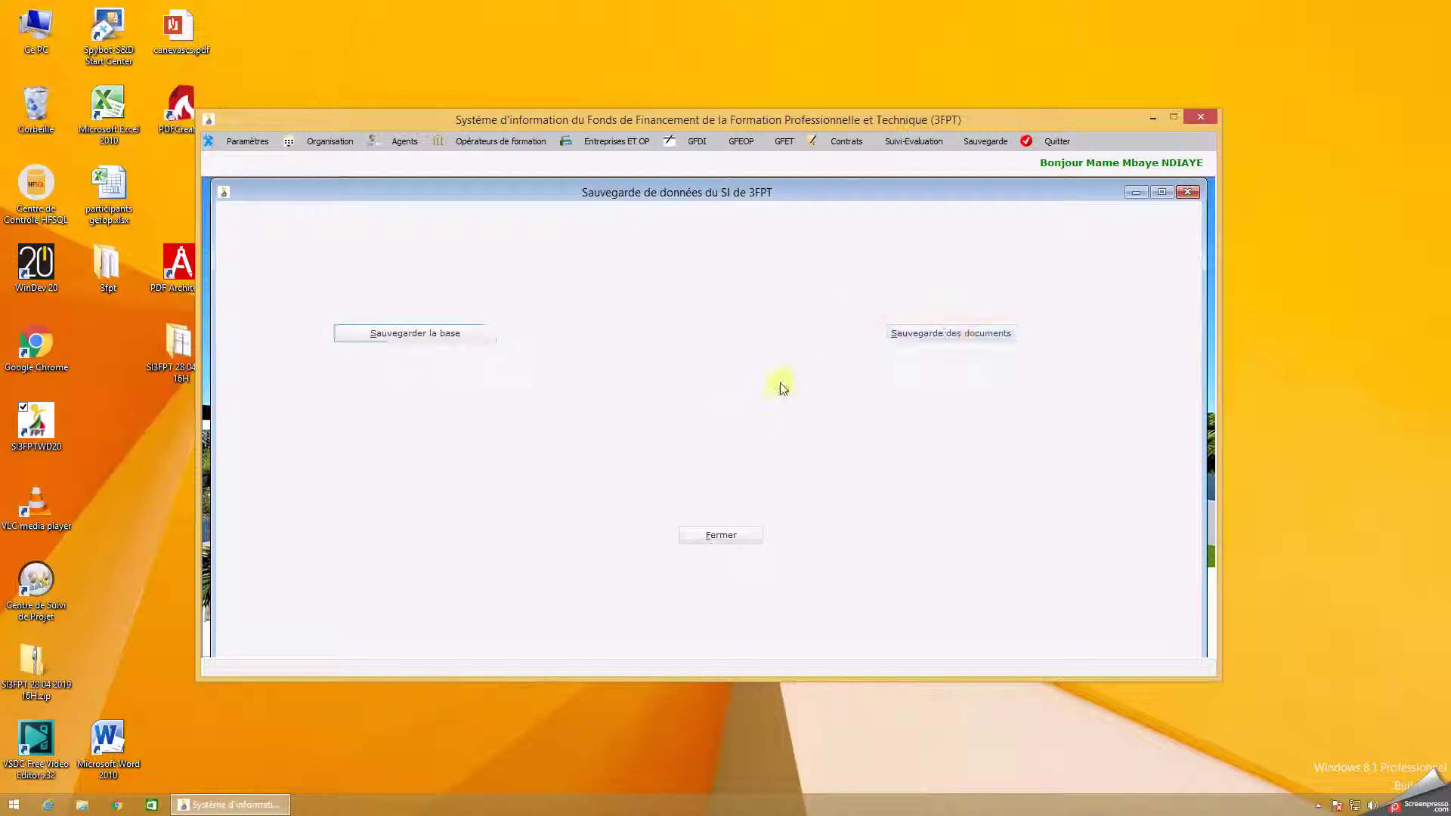
{"action": "left_click", "coordinate": [446, 338]}
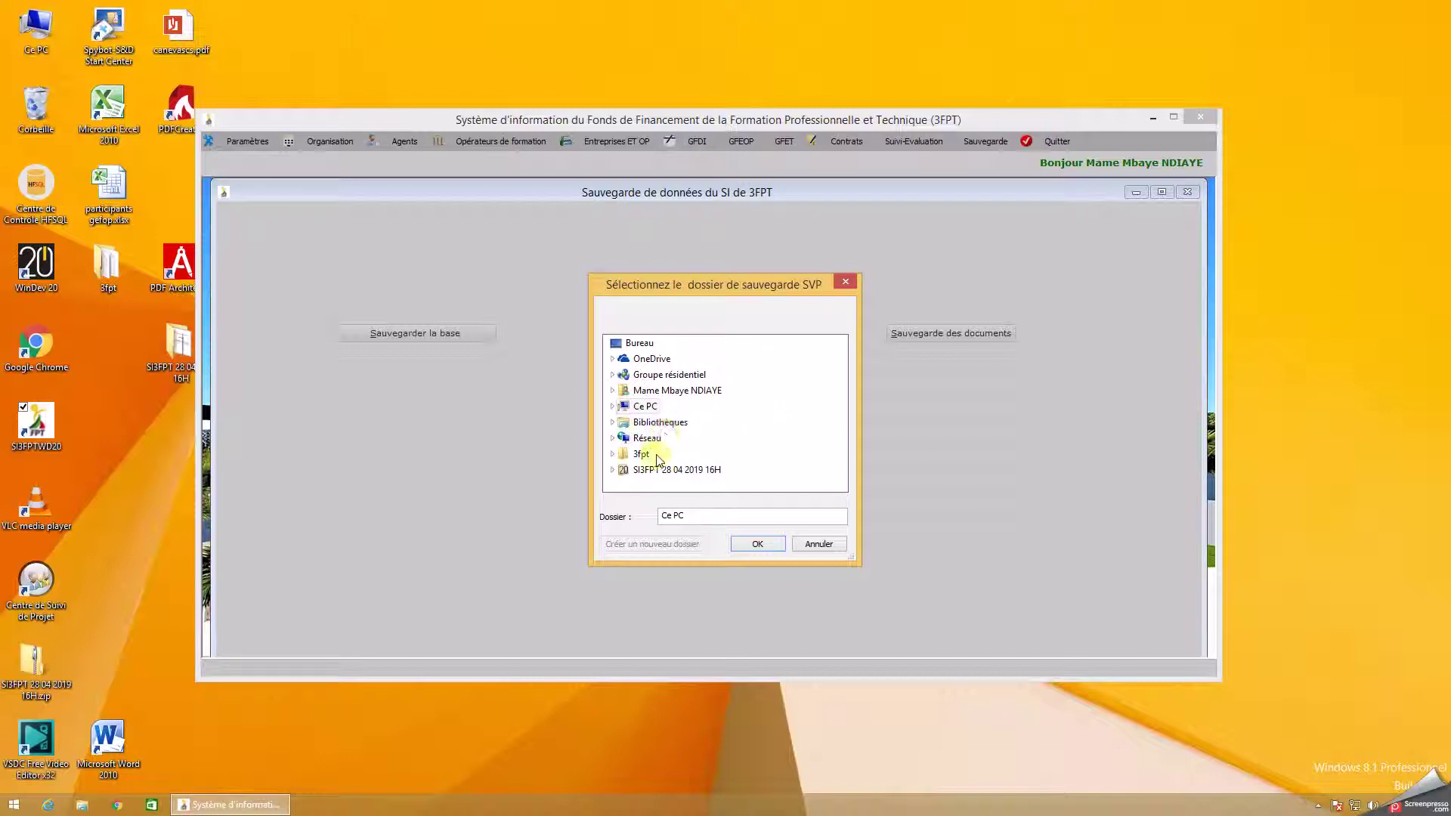
{"action": "double_click", "coordinate": [620, 411]}
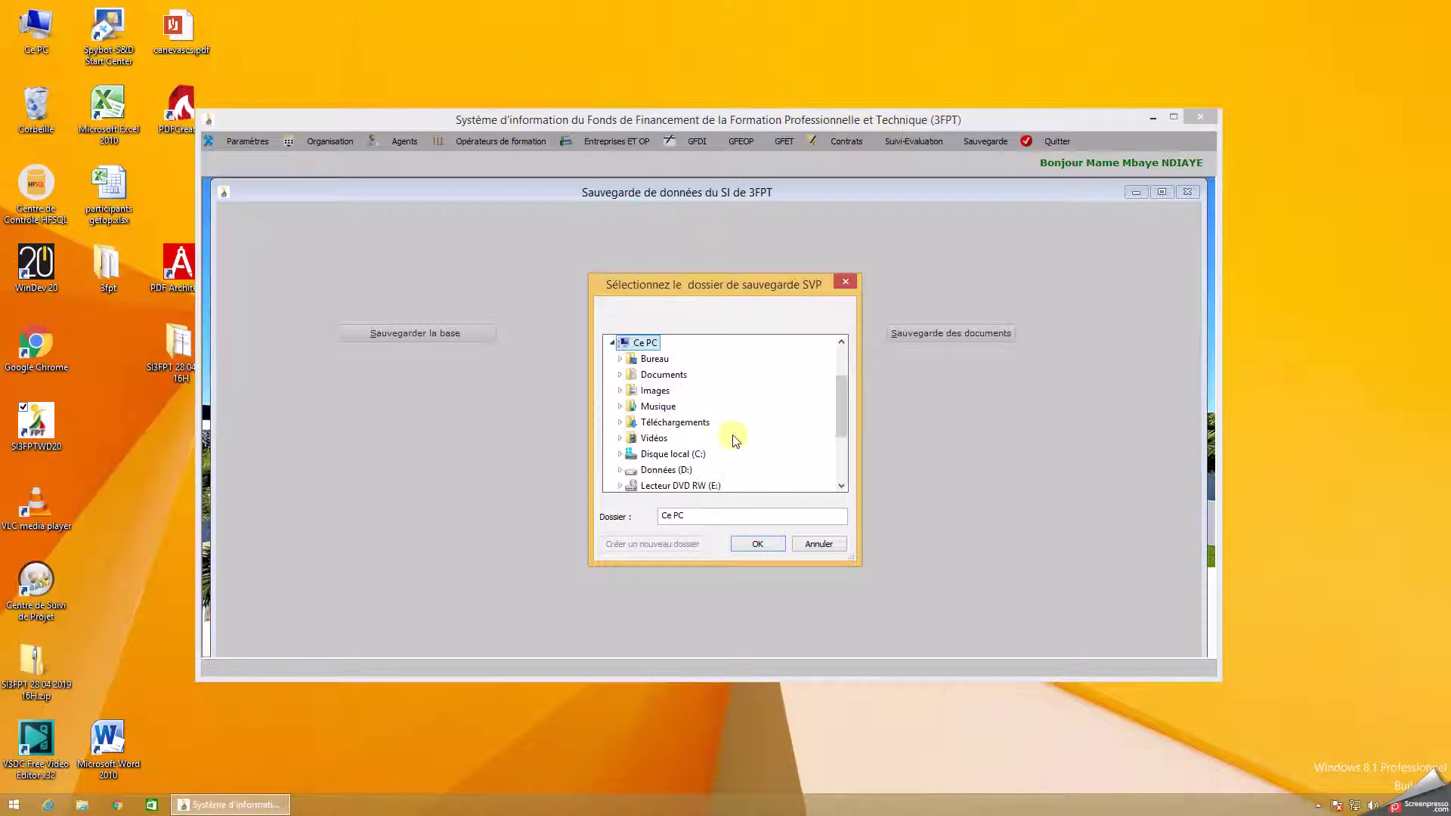
{"action": "double_click", "coordinate": [684, 470]}
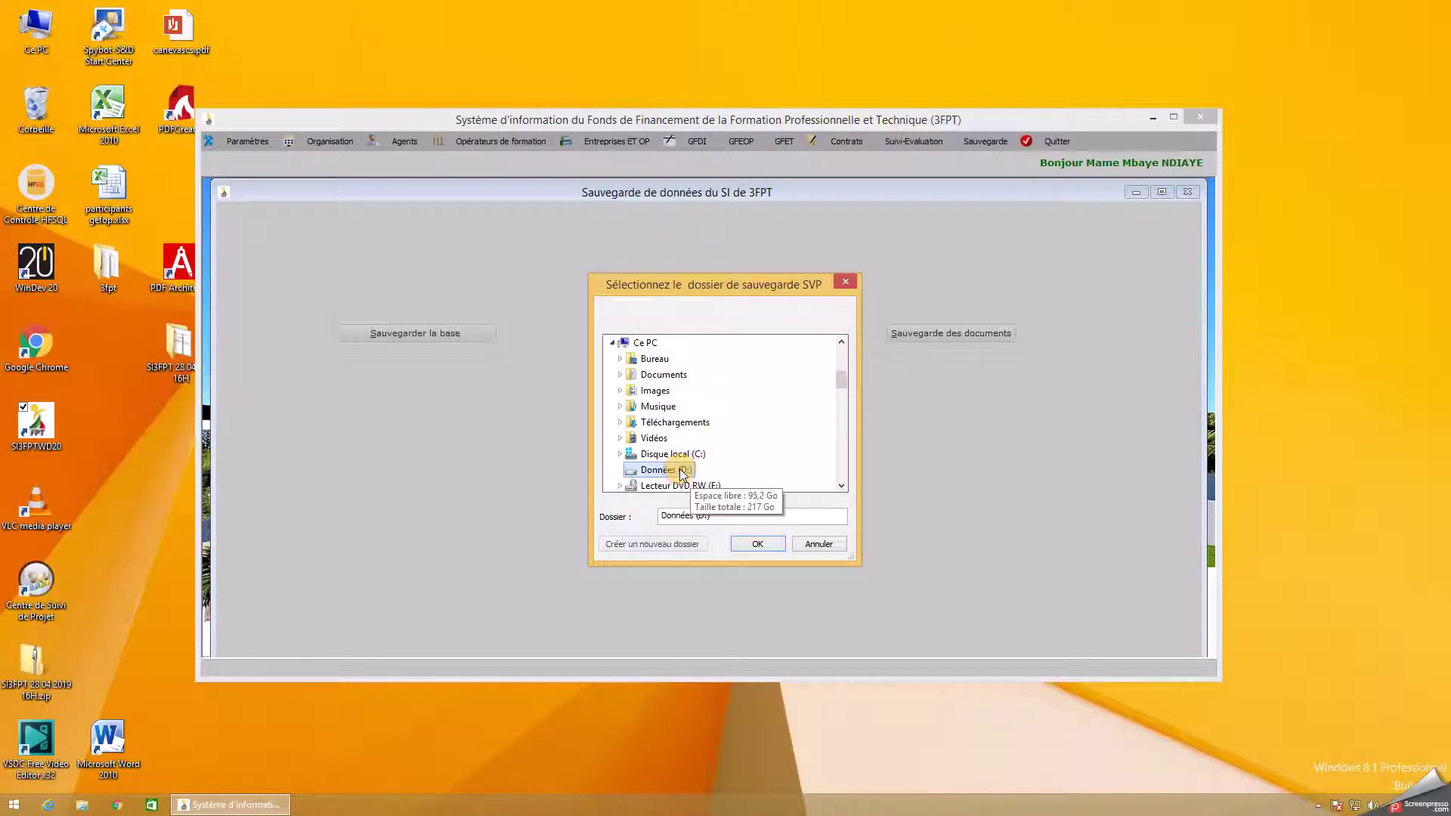
{"action": "left_click", "coordinate": [689, 544]}
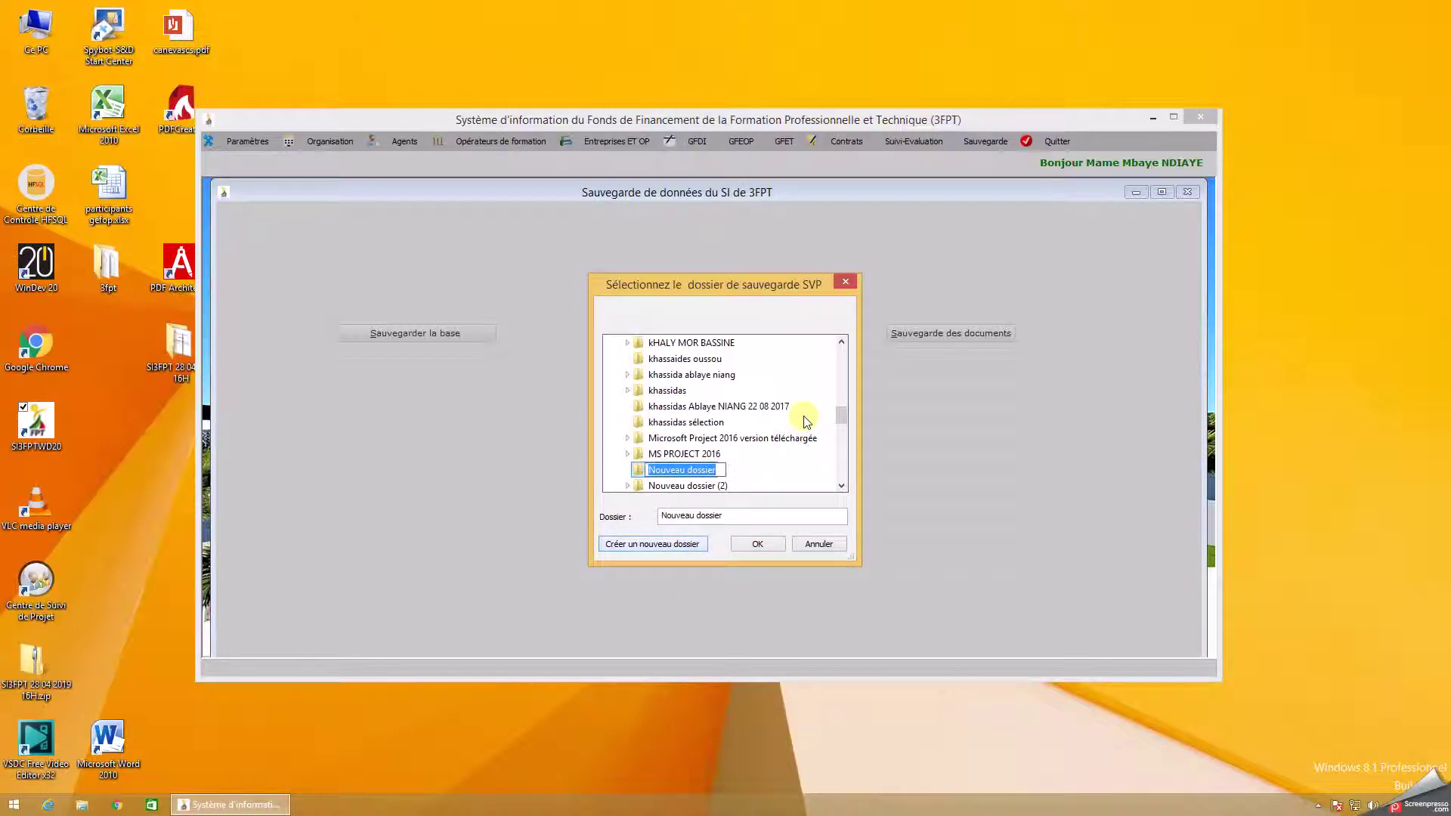
{"action": "type", "text": "SAUVEGARDE SI3FPT 2804"}
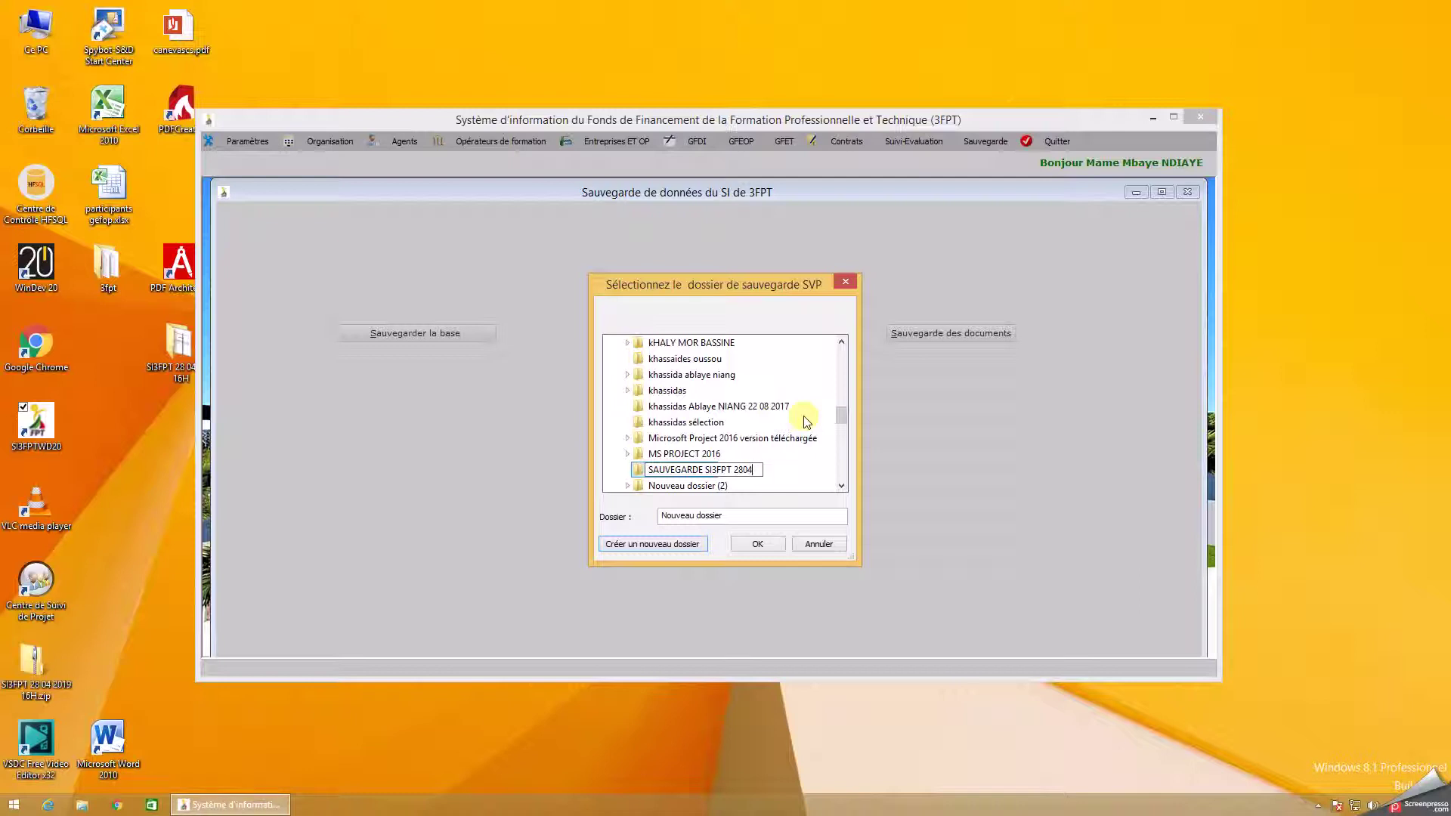
{"action": "type", "text": "019"}
{"action": "left_click", "coordinate": [800, 465]}
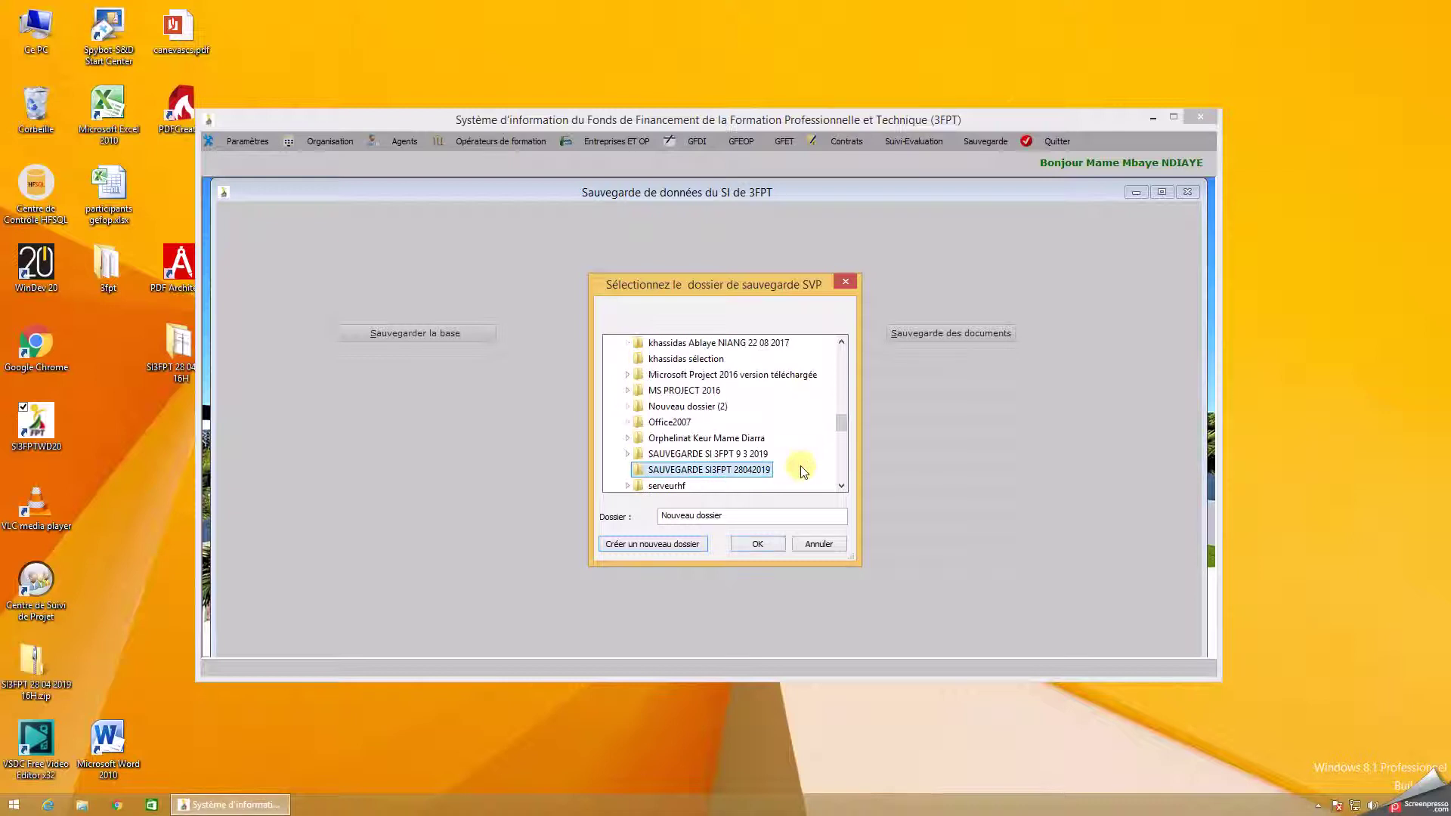
{"action": "left_click", "coordinate": [742, 541]}
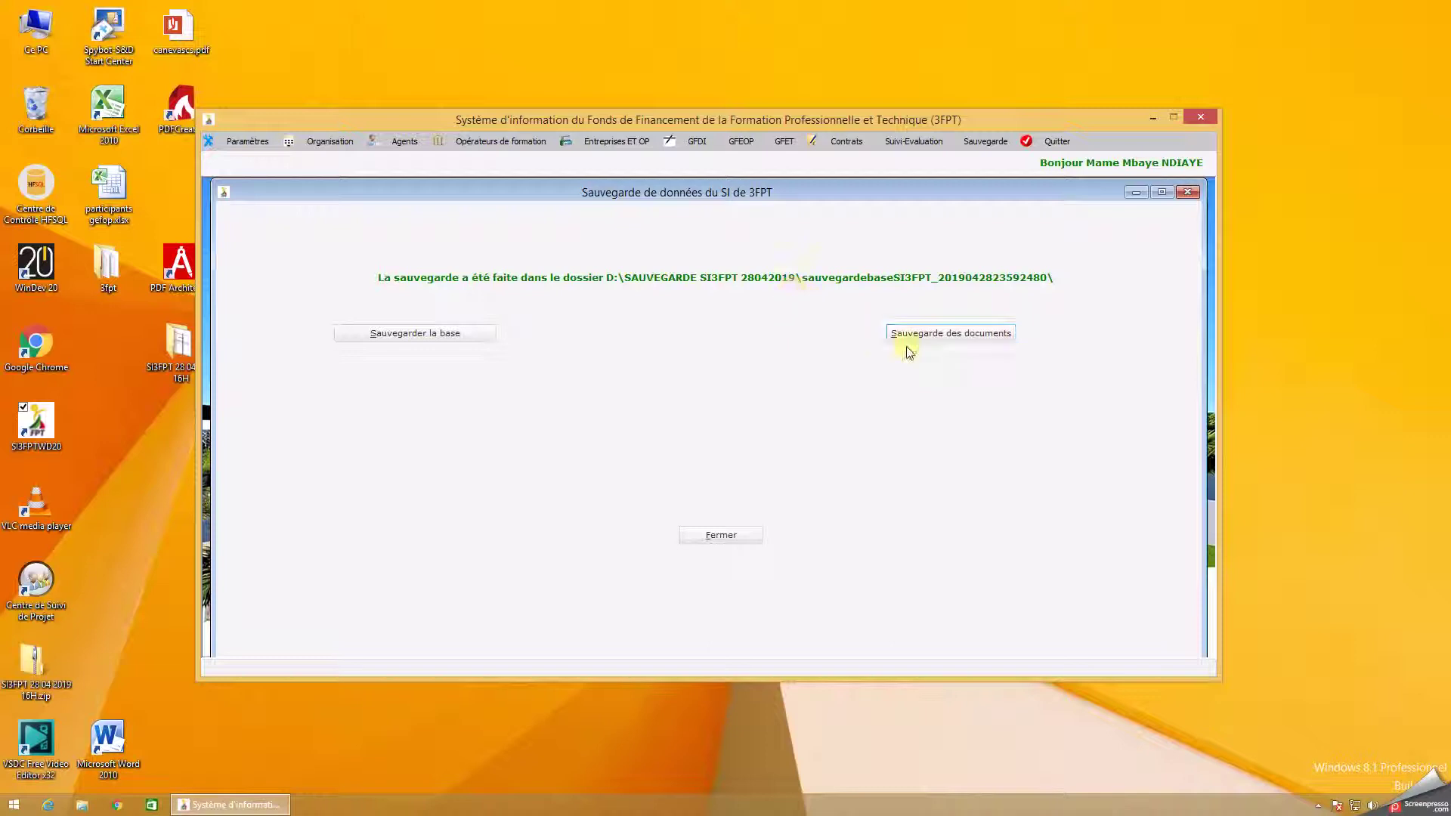
Back up the documents into the SAUVEGARDE SI3FPT 28042019 folder on drive D:, and quit the information system.
{"action": "left_click", "coordinate": [958, 332]}
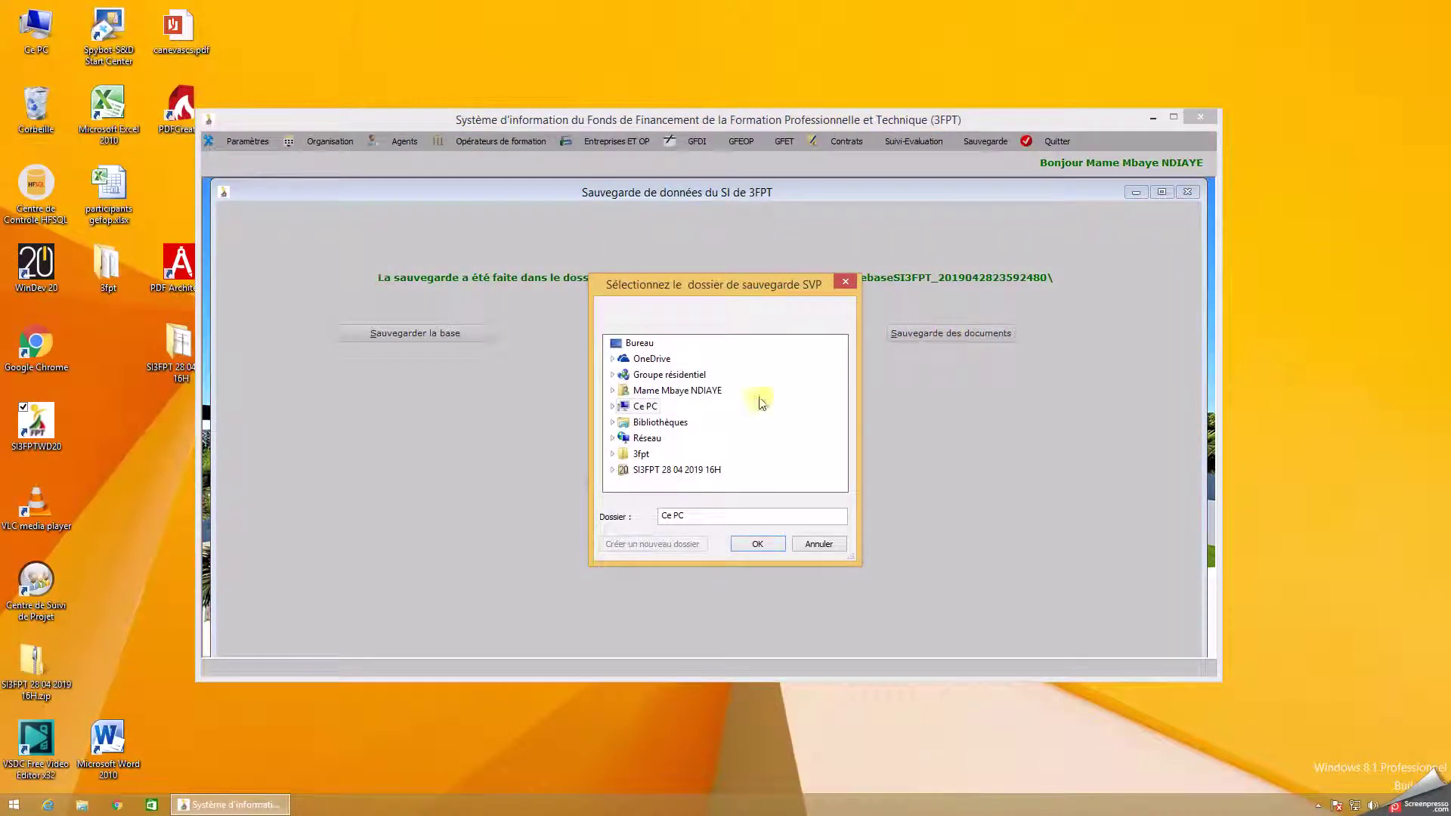
{"action": "left_click", "coordinate": [614, 407]}
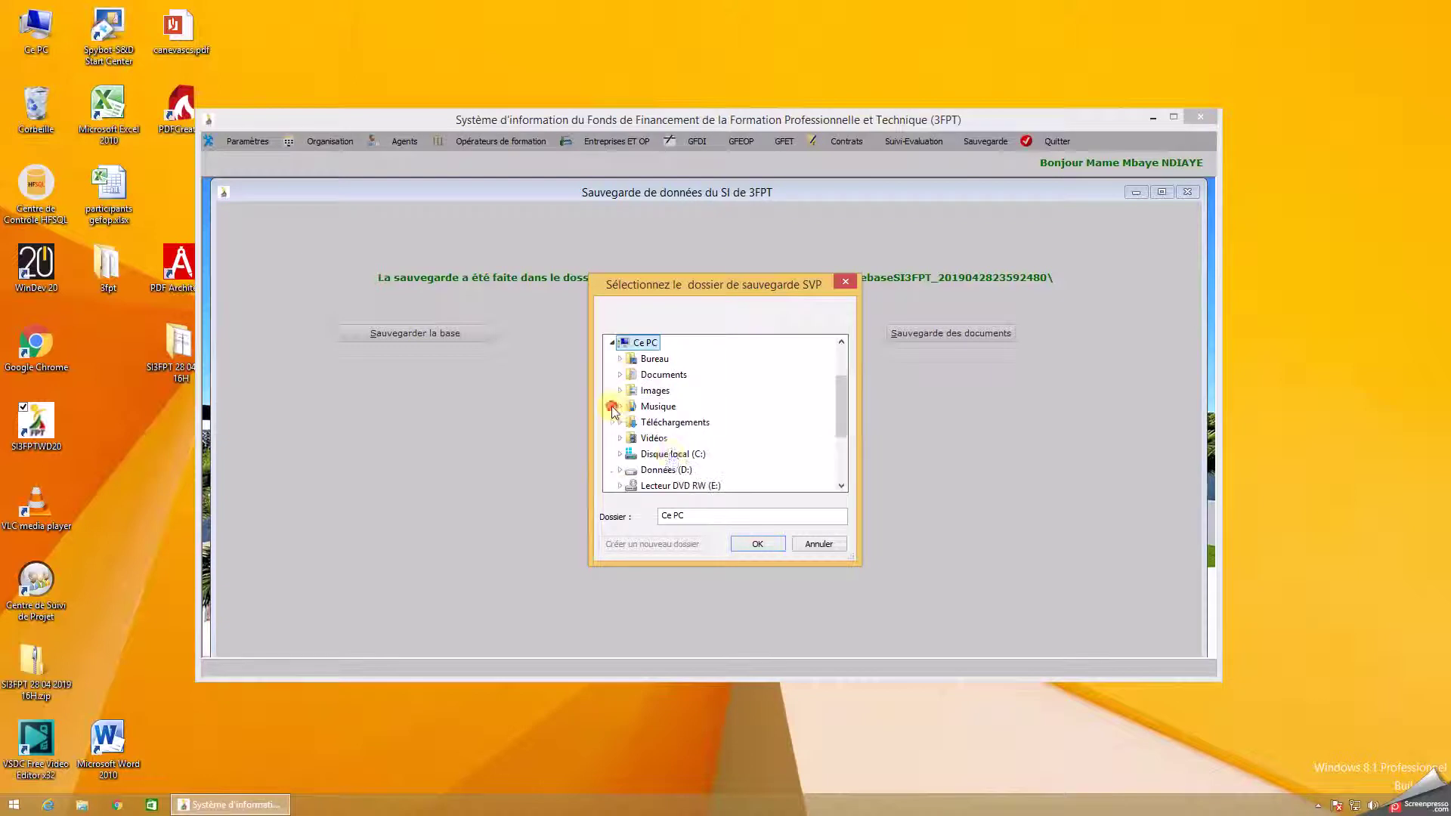
{"action": "left_click", "coordinate": [621, 470]}
{"action": "left_click", "coordinate": [666, 440]}
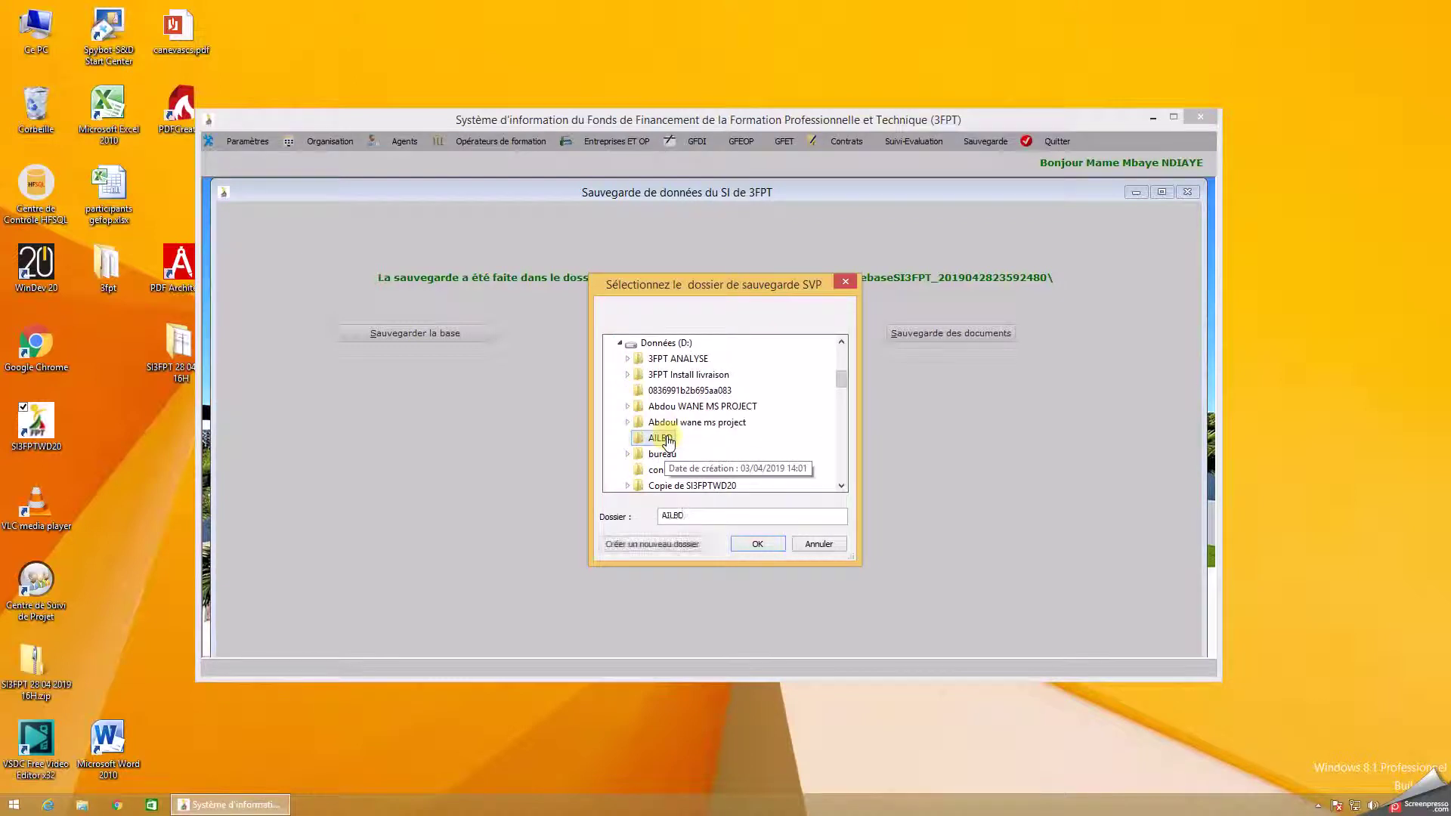
{"action": "scroll", "coordinate": [748, 435], "scroll_direction": "down", "scroll_amount": 5}
{"action": "left_click", "coordinate": [747, 438]}
{"action": "scroll", "coordinate": [756, 434], "scroll_direction": "down", "scroll_amount": 3}
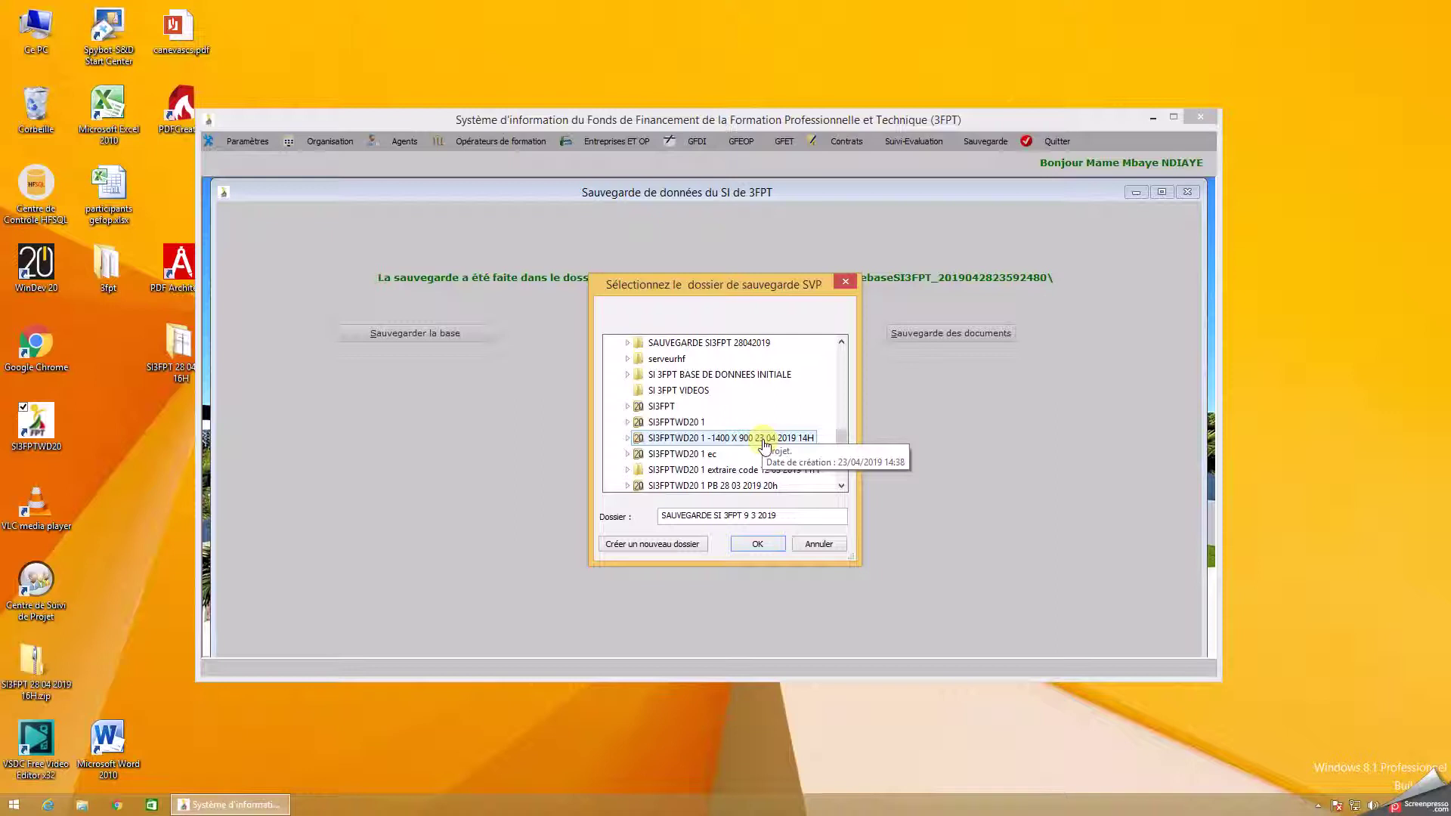
{"action": "double_click", "coordinate": [704, 348]}
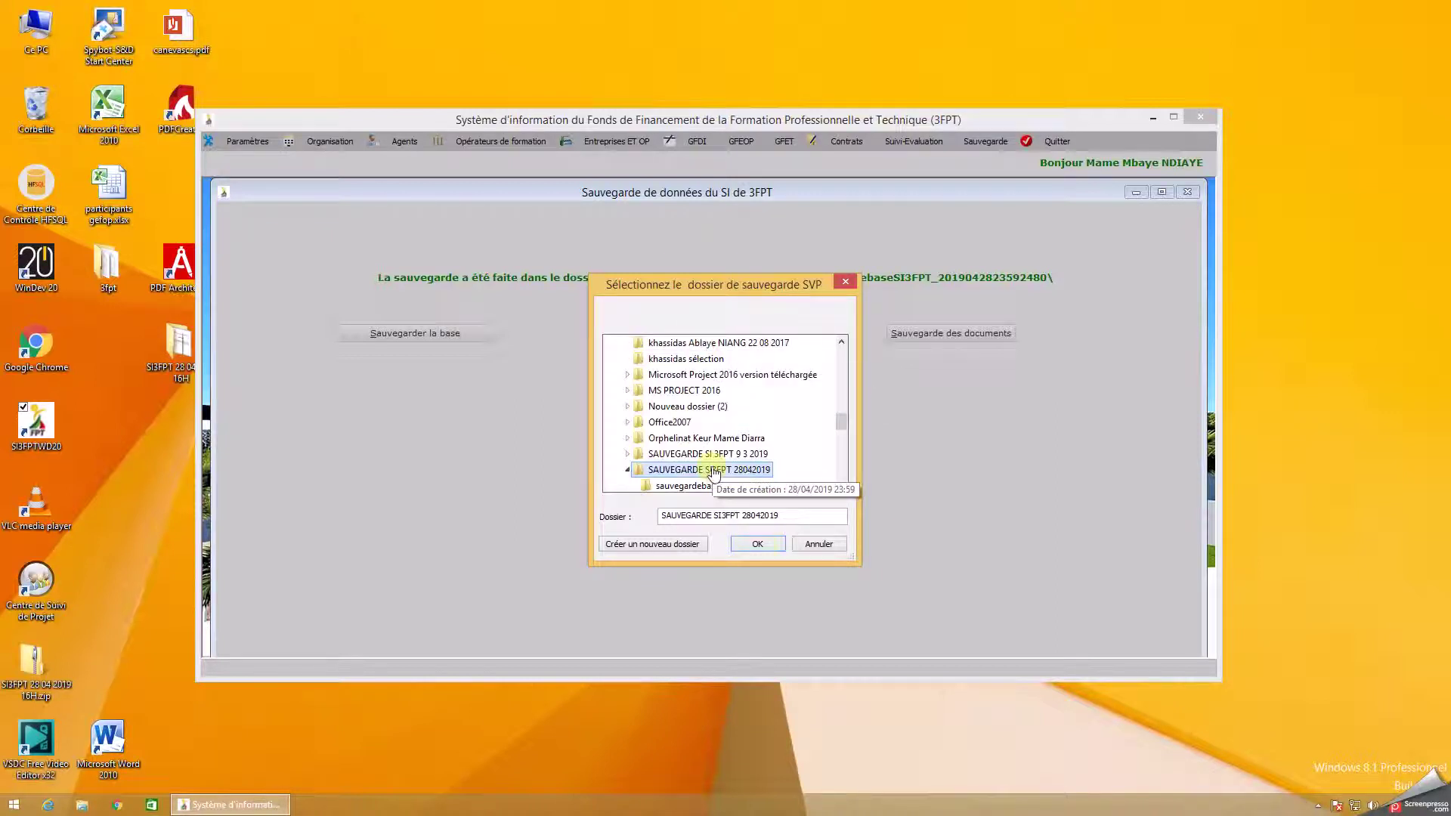
{"action": "left_click", "coordinate": [758, 544]}
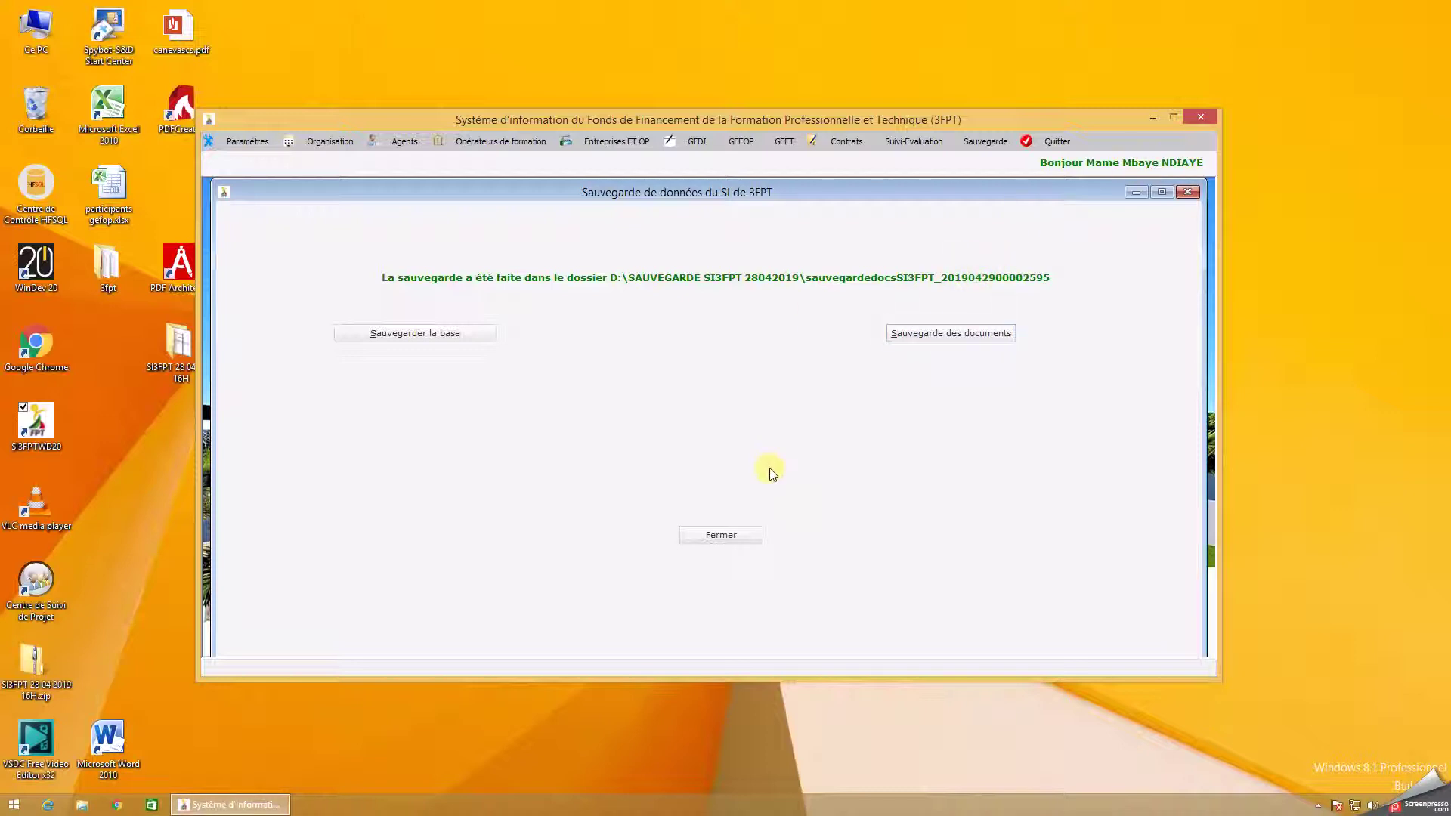
{"action": "left_click", "coordinate": [731, 538]}
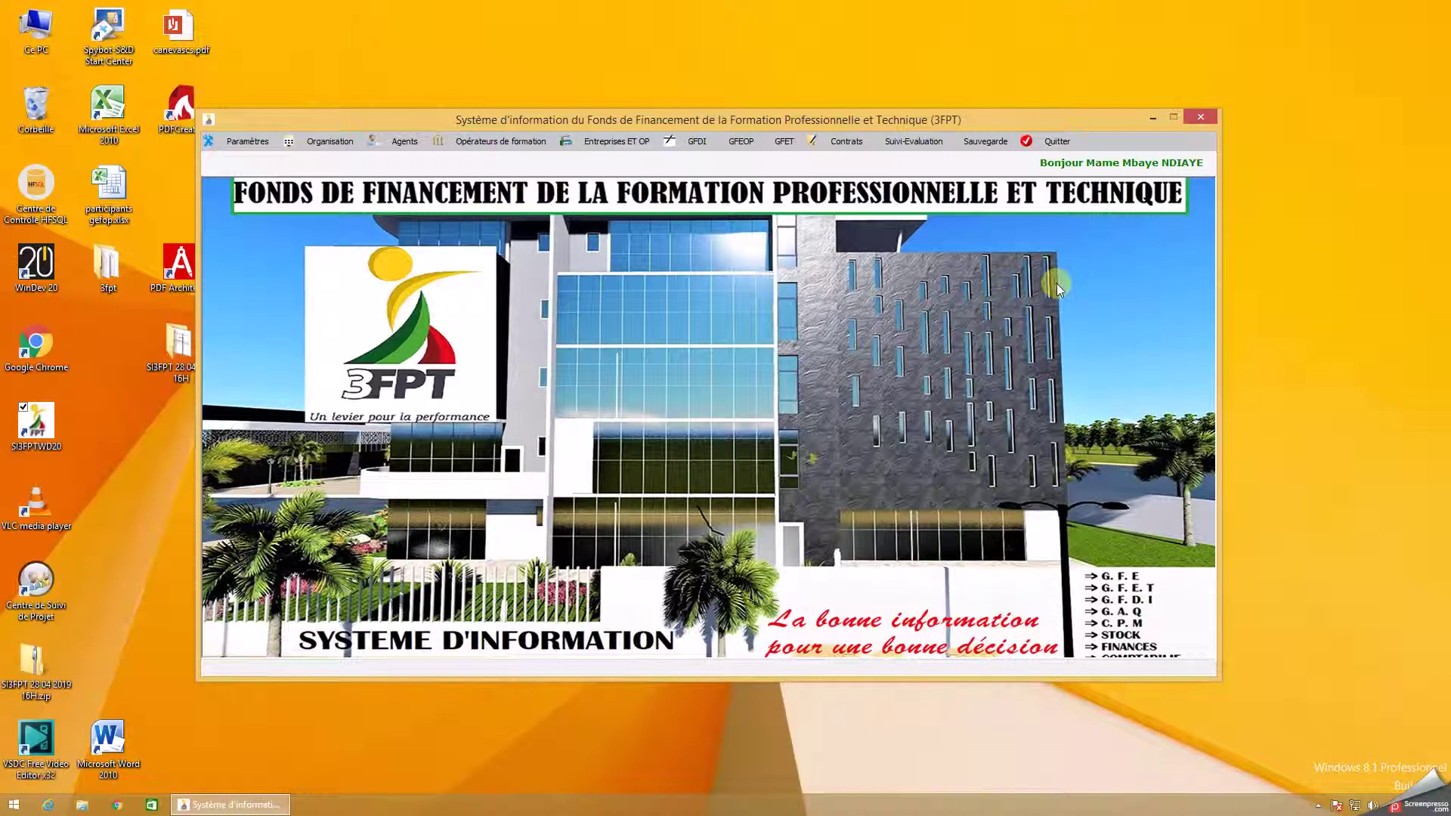
{"action": "left_click", "coordinate": [1058, 142]}
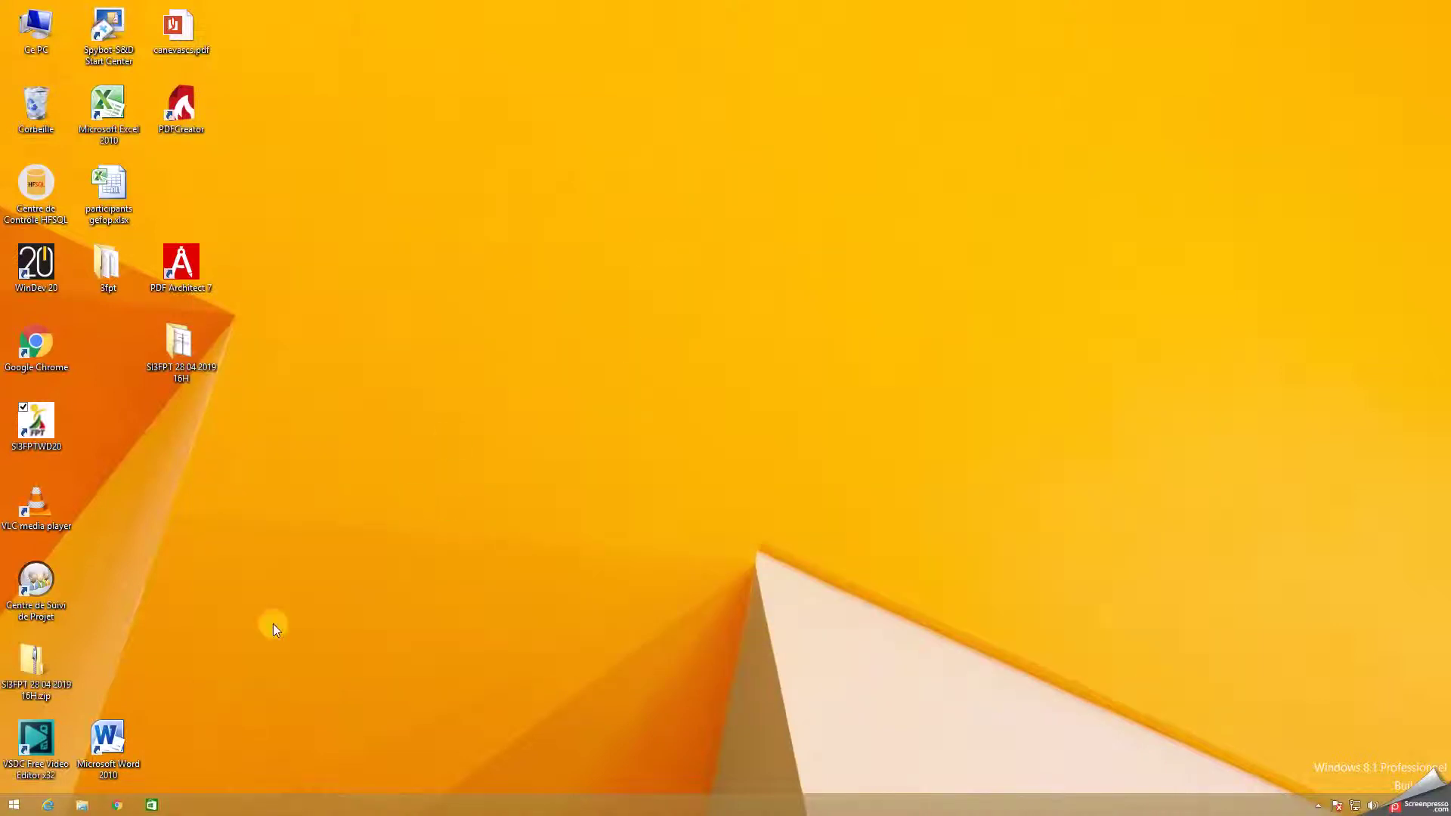
Switch to File Explorer and review the database backup files inside SAUVEGARDE SI3FPT 28042019 on drive D:.
{"action": "left_click", "coordinate": [82, 804]}
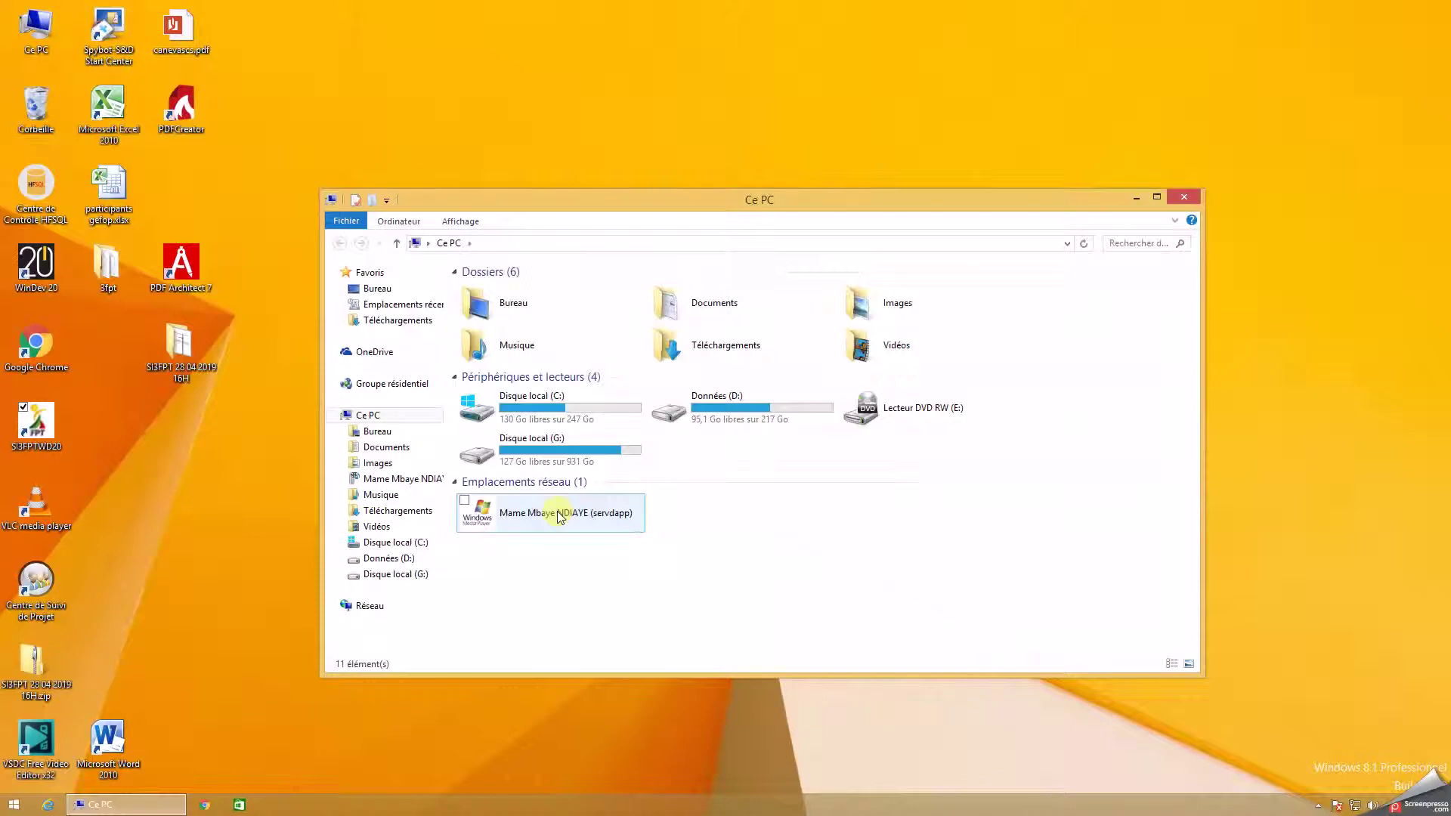
{"action": "double_click", "coordinate": [746, 411]}
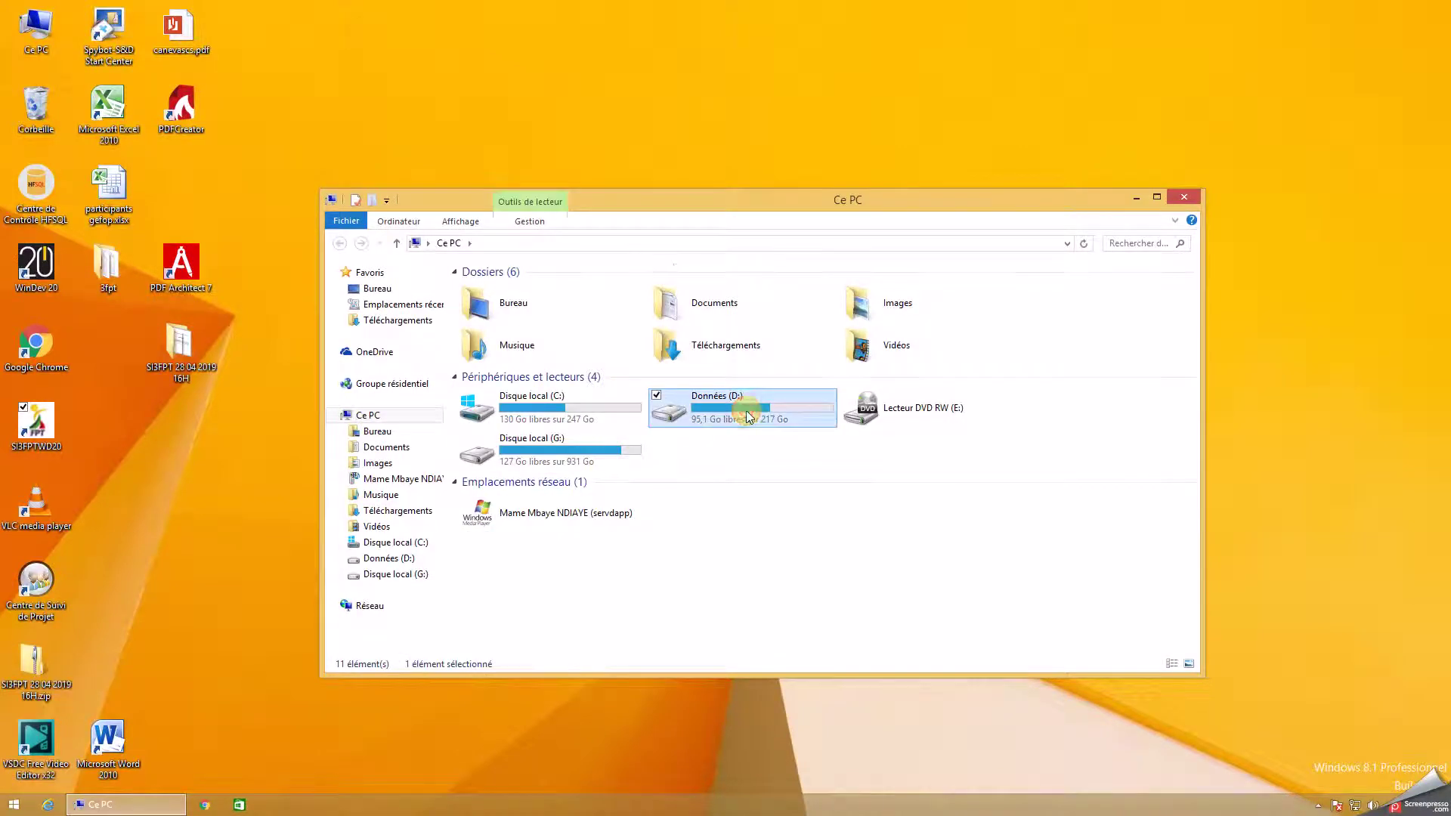
{"action": "left_click", "coordinate": [525, 419]}
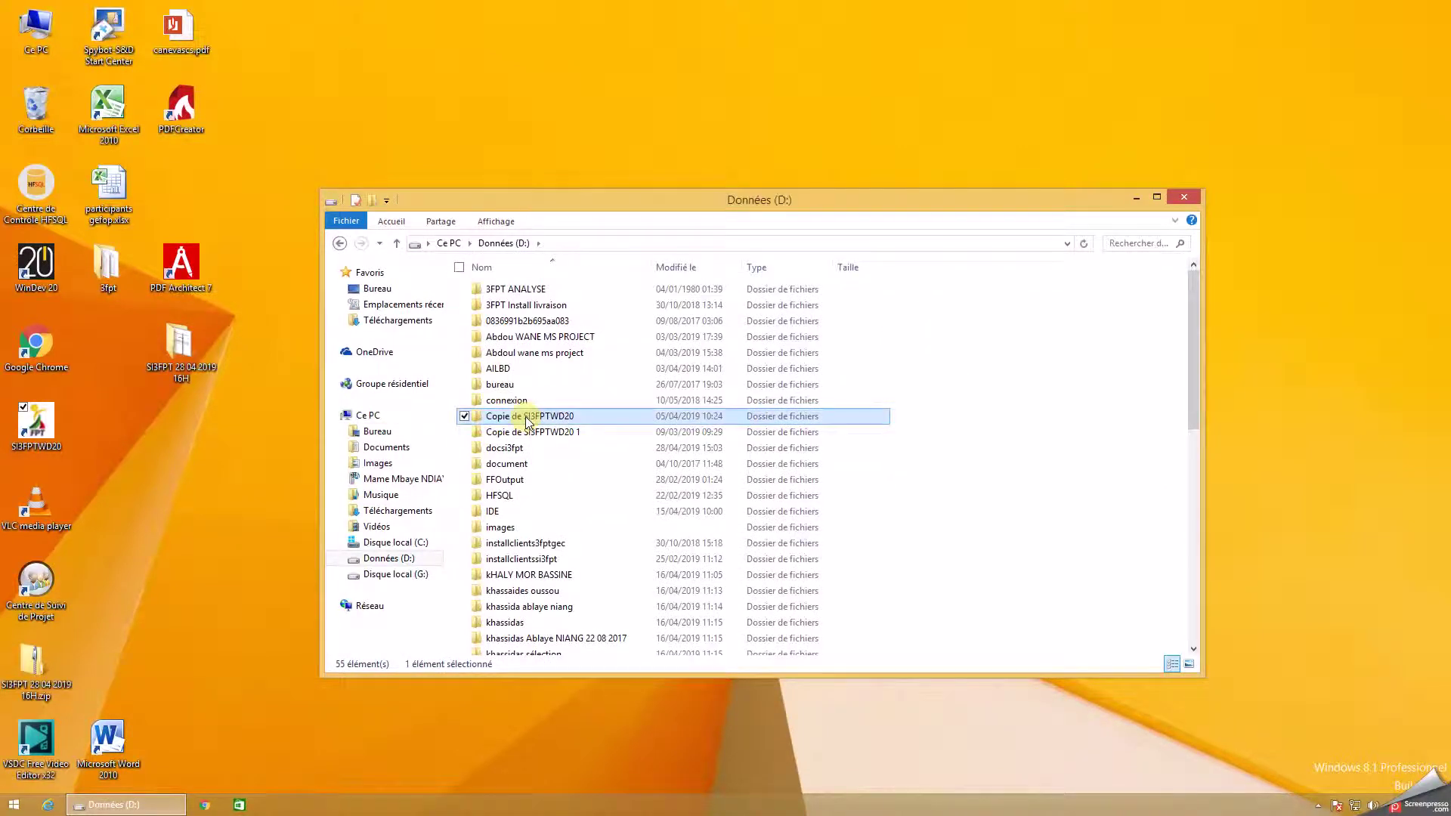
{"action": "key", "text": "s"}
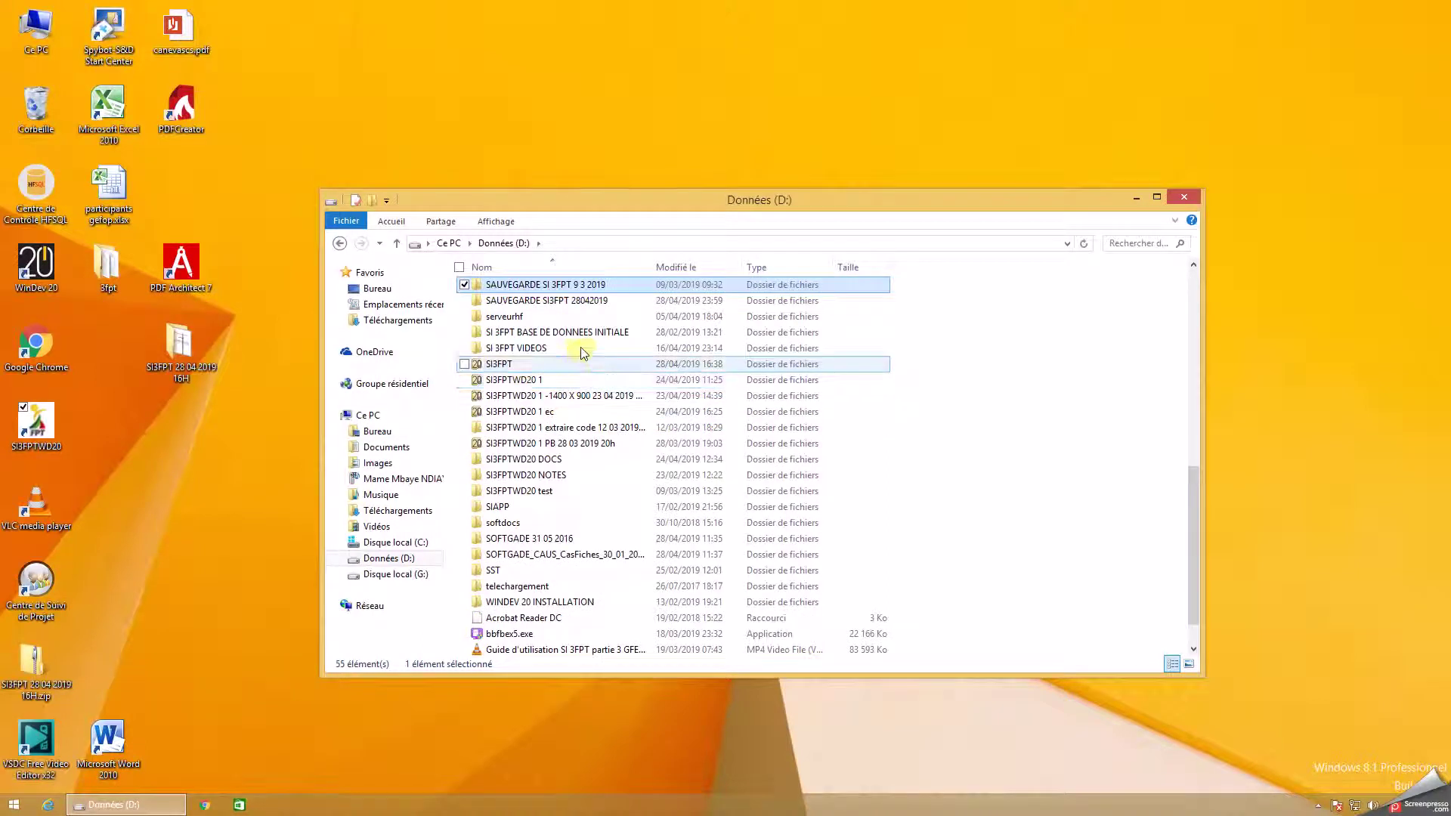
{"action": "double_click", "coordinate": [570, 302]}
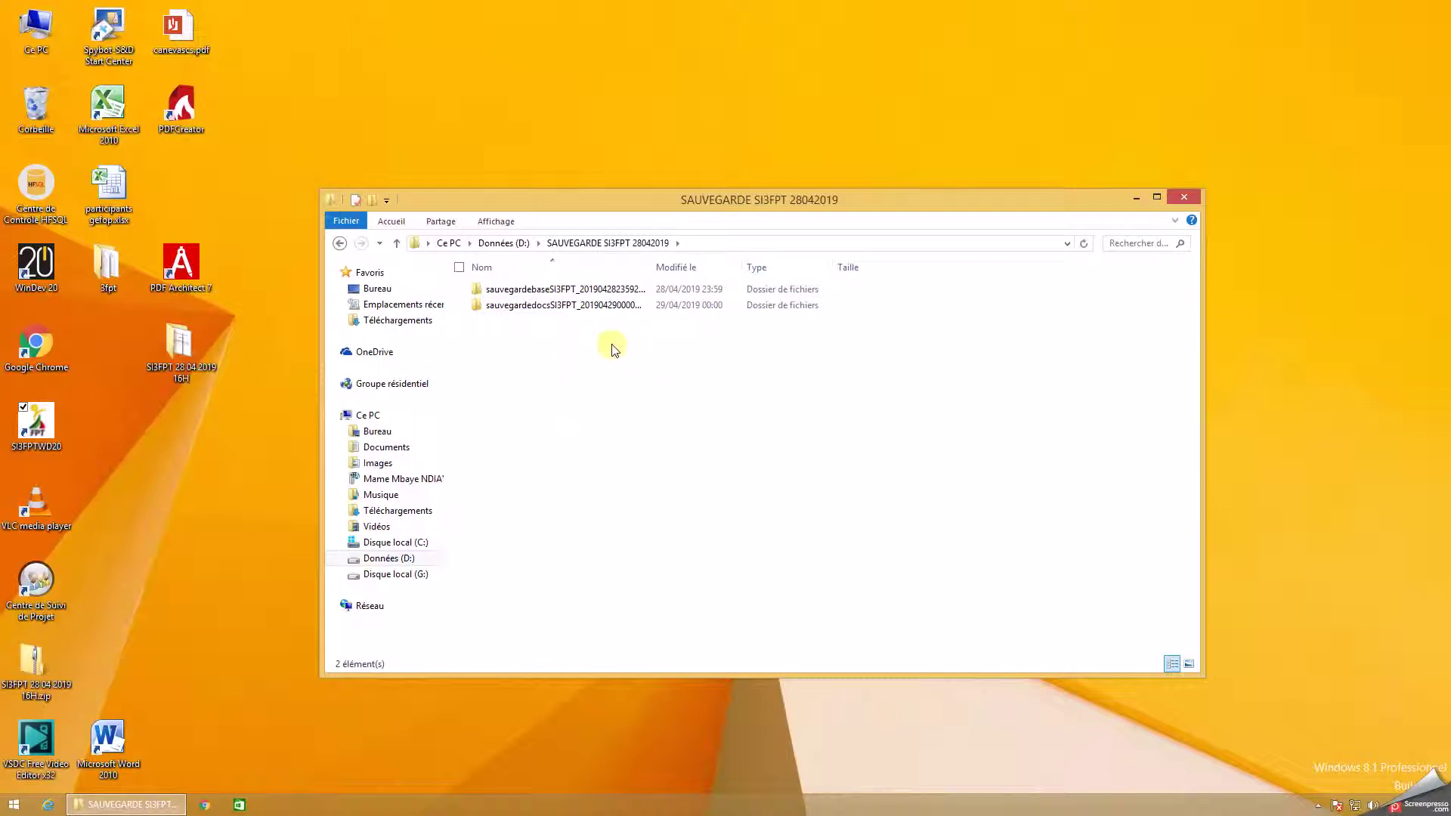
{"action": "double_click", "coordinate": [553, 289]}
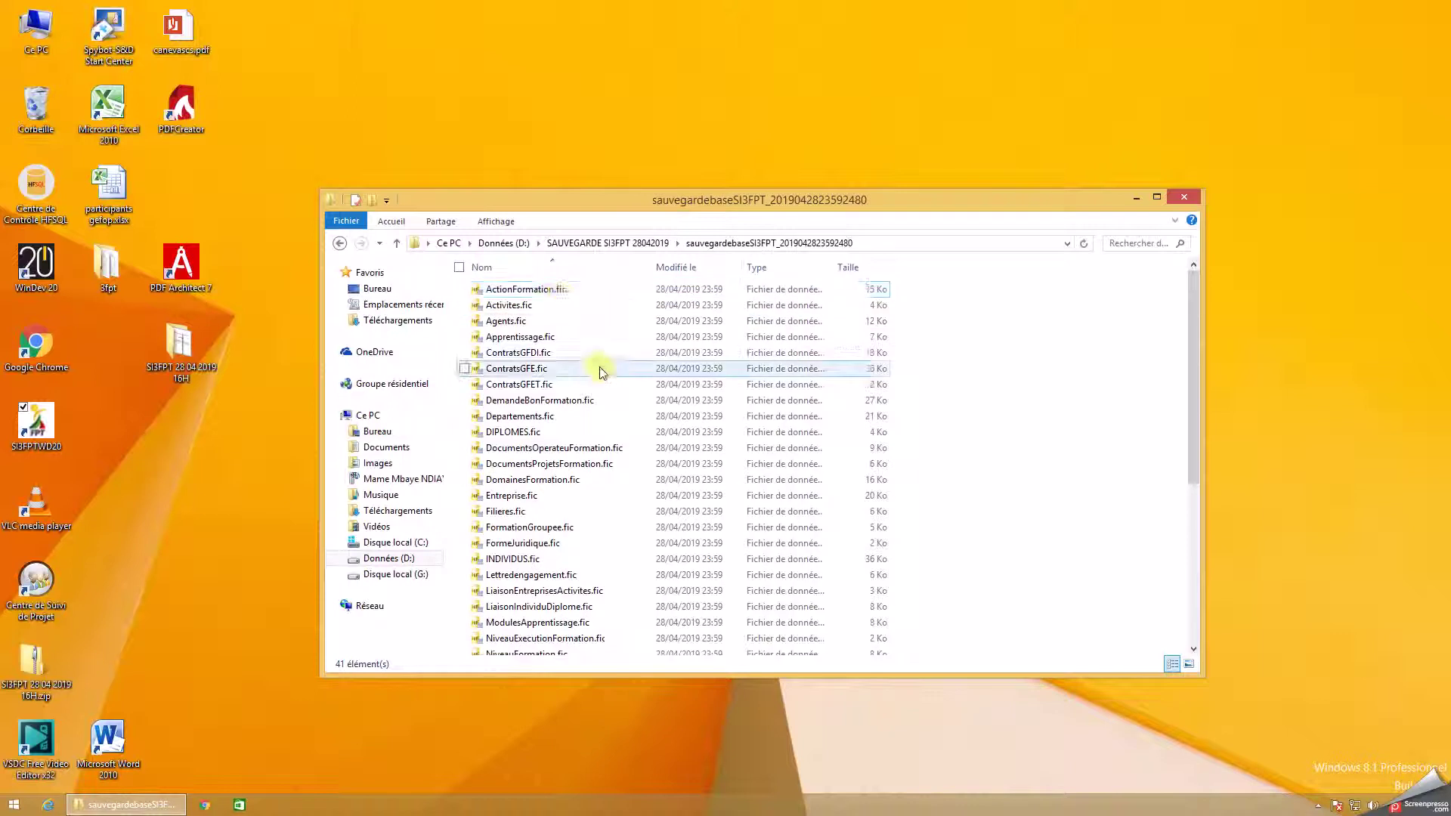
{"action": "scroll", "coordinate": [600, 368], "scroll_direction": "down", "scroll_amount": 3}
{"action": "scroll", "coordinate": [600, 370], "scroll_direction": "down", "scroll_amount": 2}
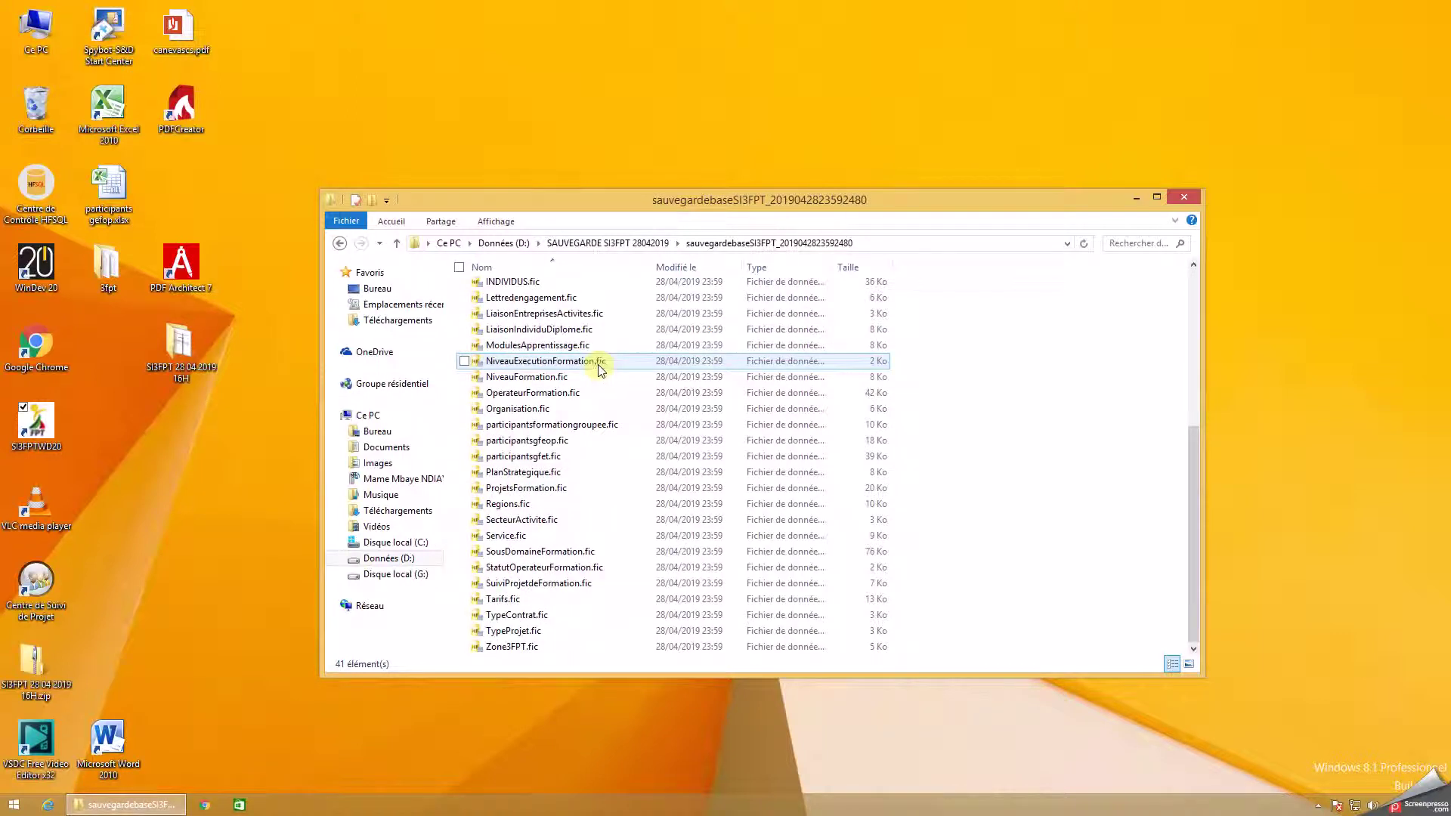
Examine the contents of the documents backup folder in SAUVEGARDE SI3FPT 28042019 and close File Explorer.
{"action": "left_click", "coordinate": [585, 244]}
{"action": "left_click", "coordinate": [567, 305]}
{"action": "double_click", "coordinate": [566, 305]}
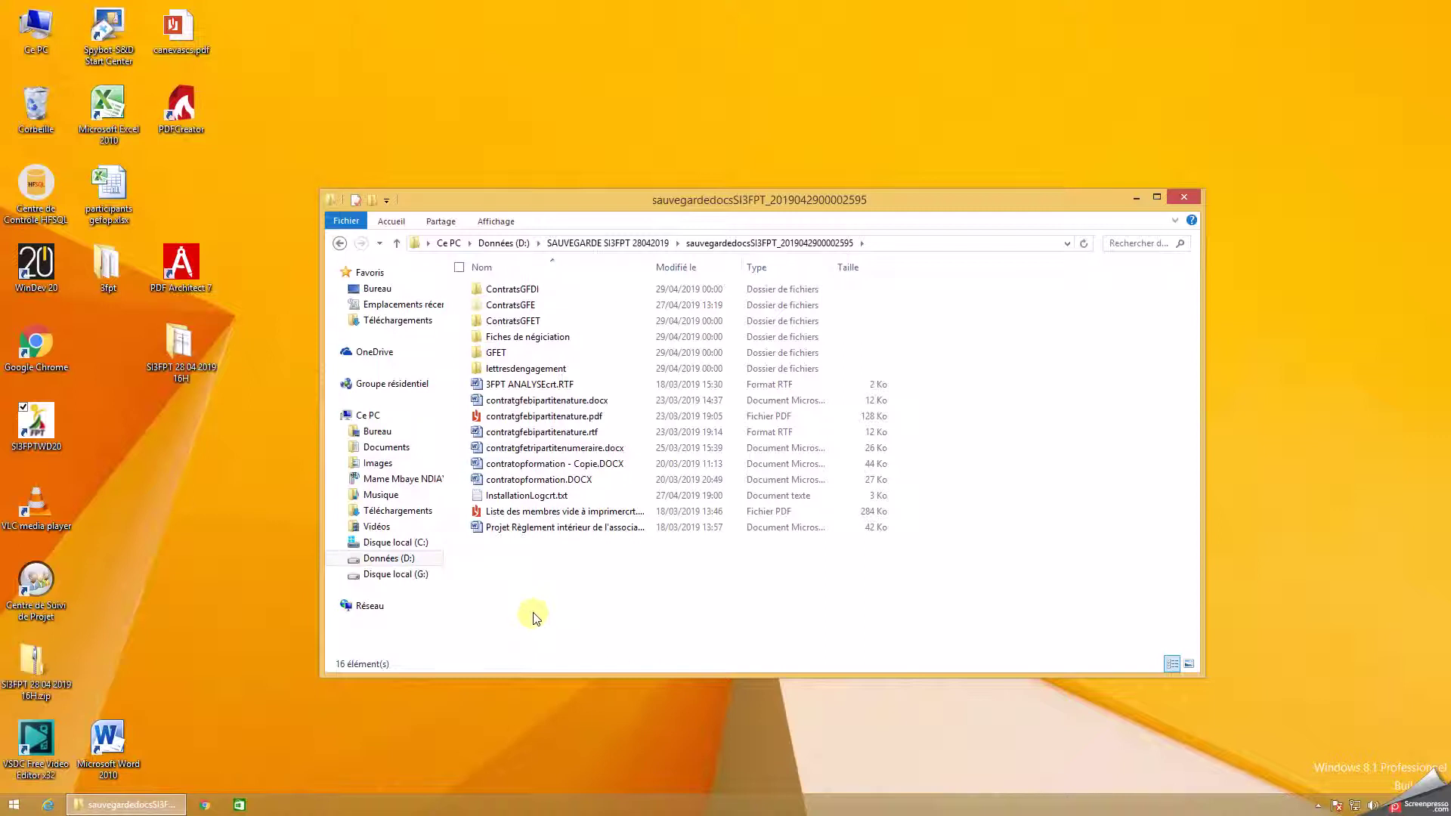
{"action": "left_click", "coordinate": [1188, 199]}
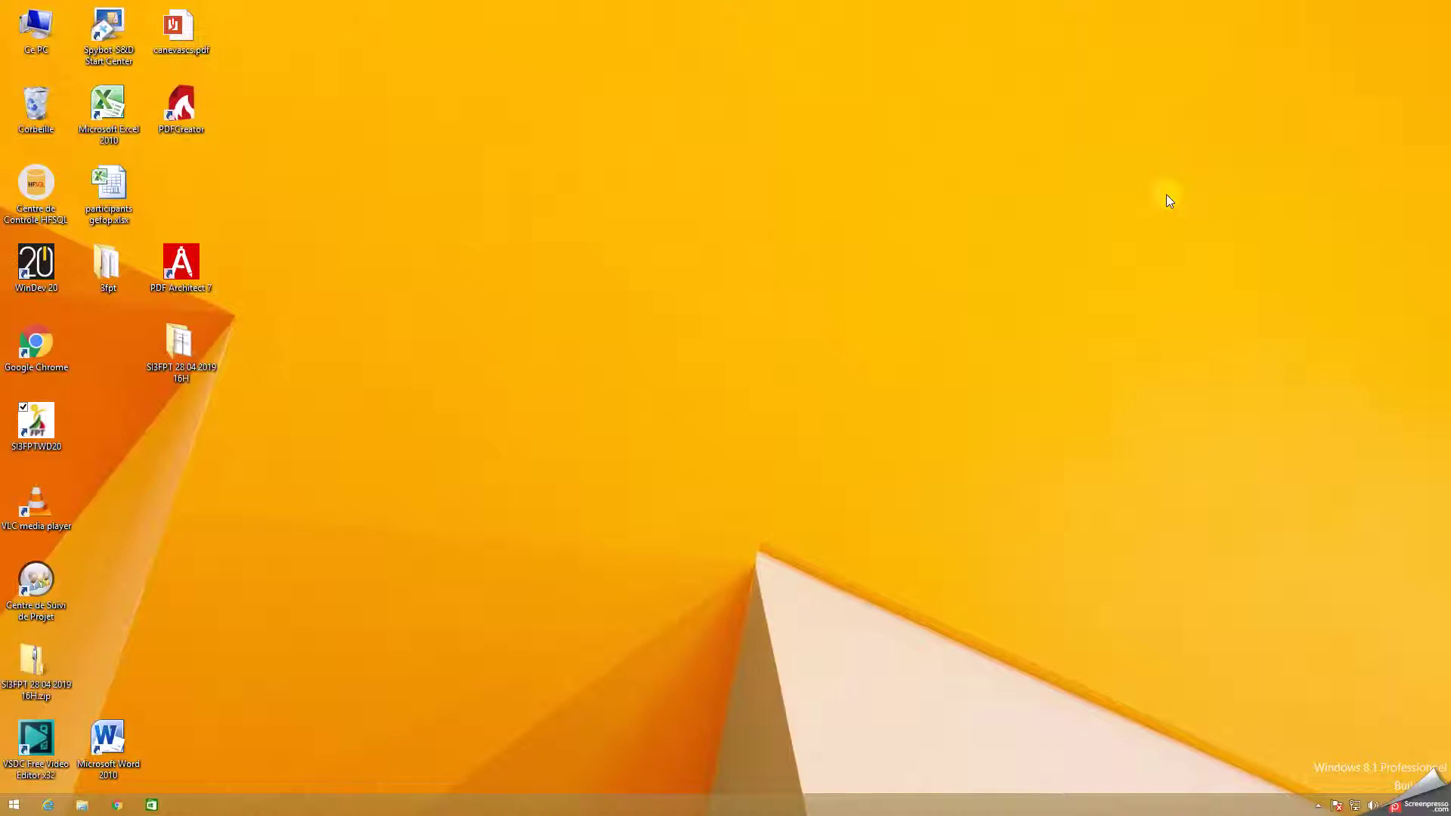